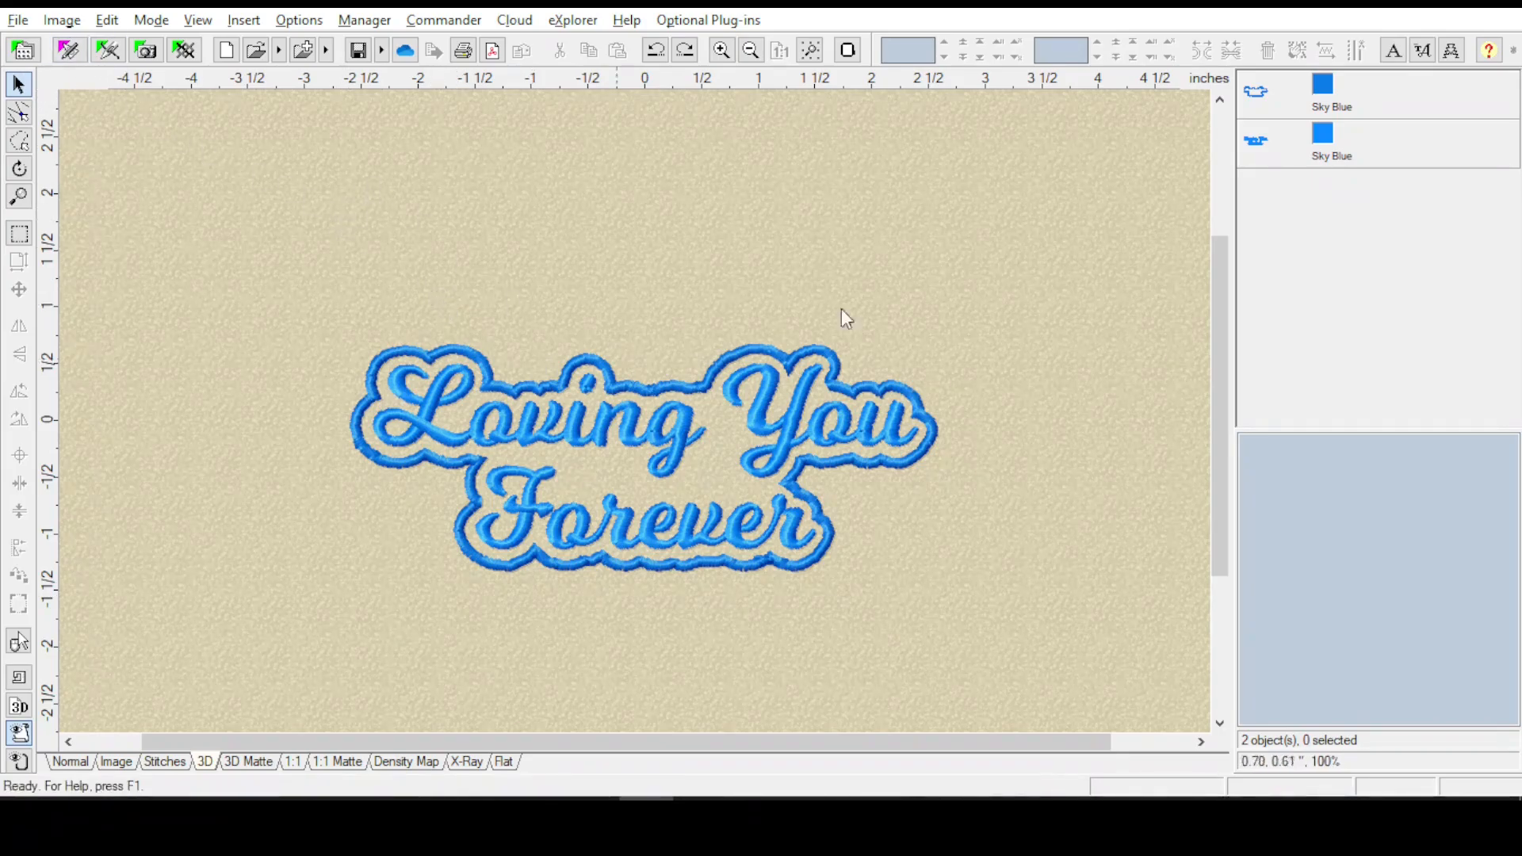
# - Delete the thick satin outline object that surrounds the Loving You Forever lettering
pyautogui.click(19, 196)
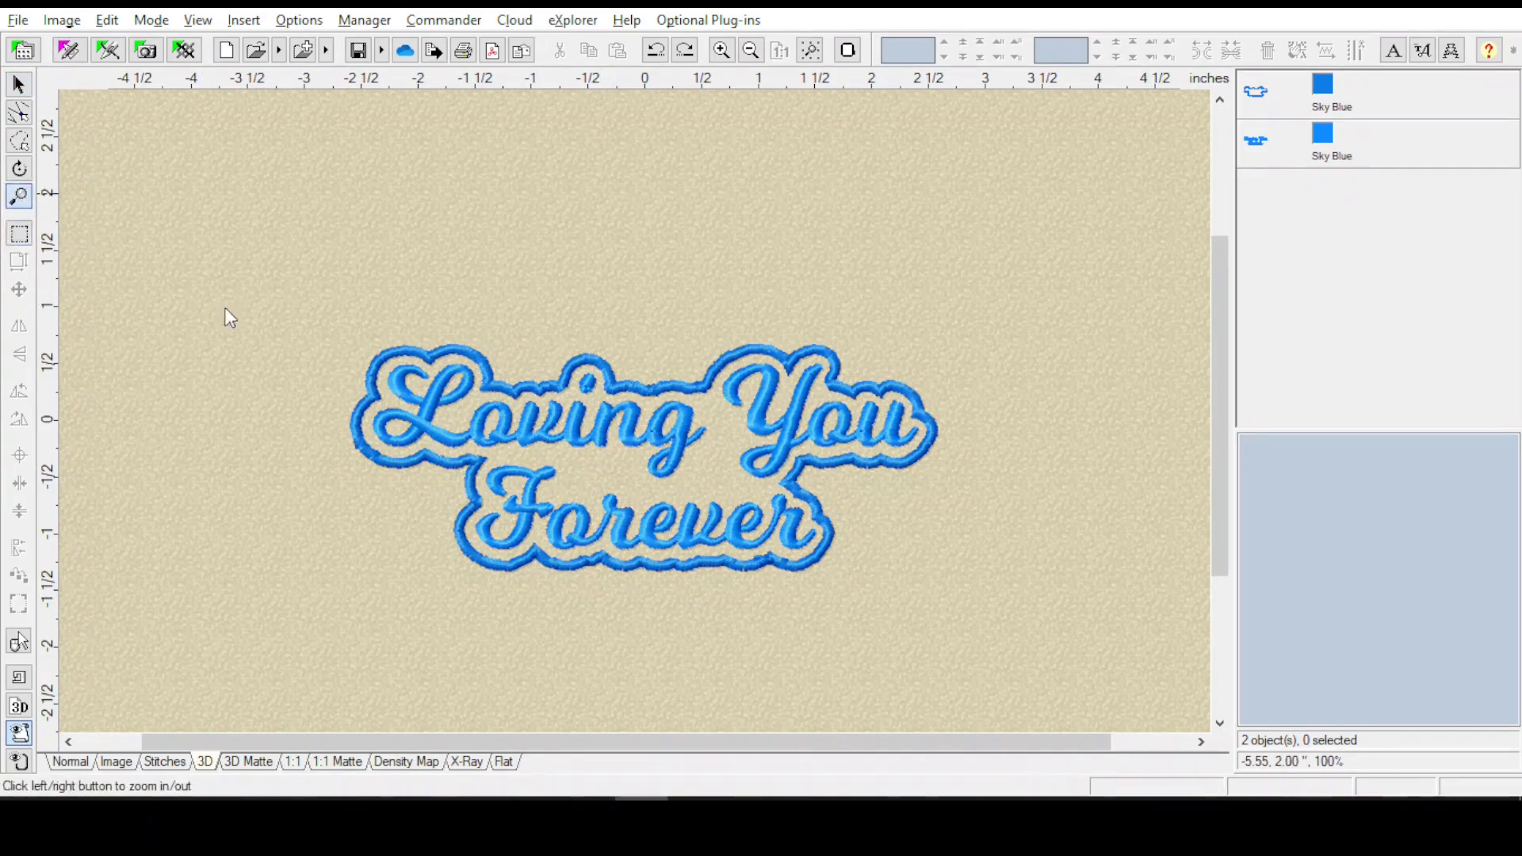
pyautogui.click(646, 456)
pyautogui.click(647, 455)
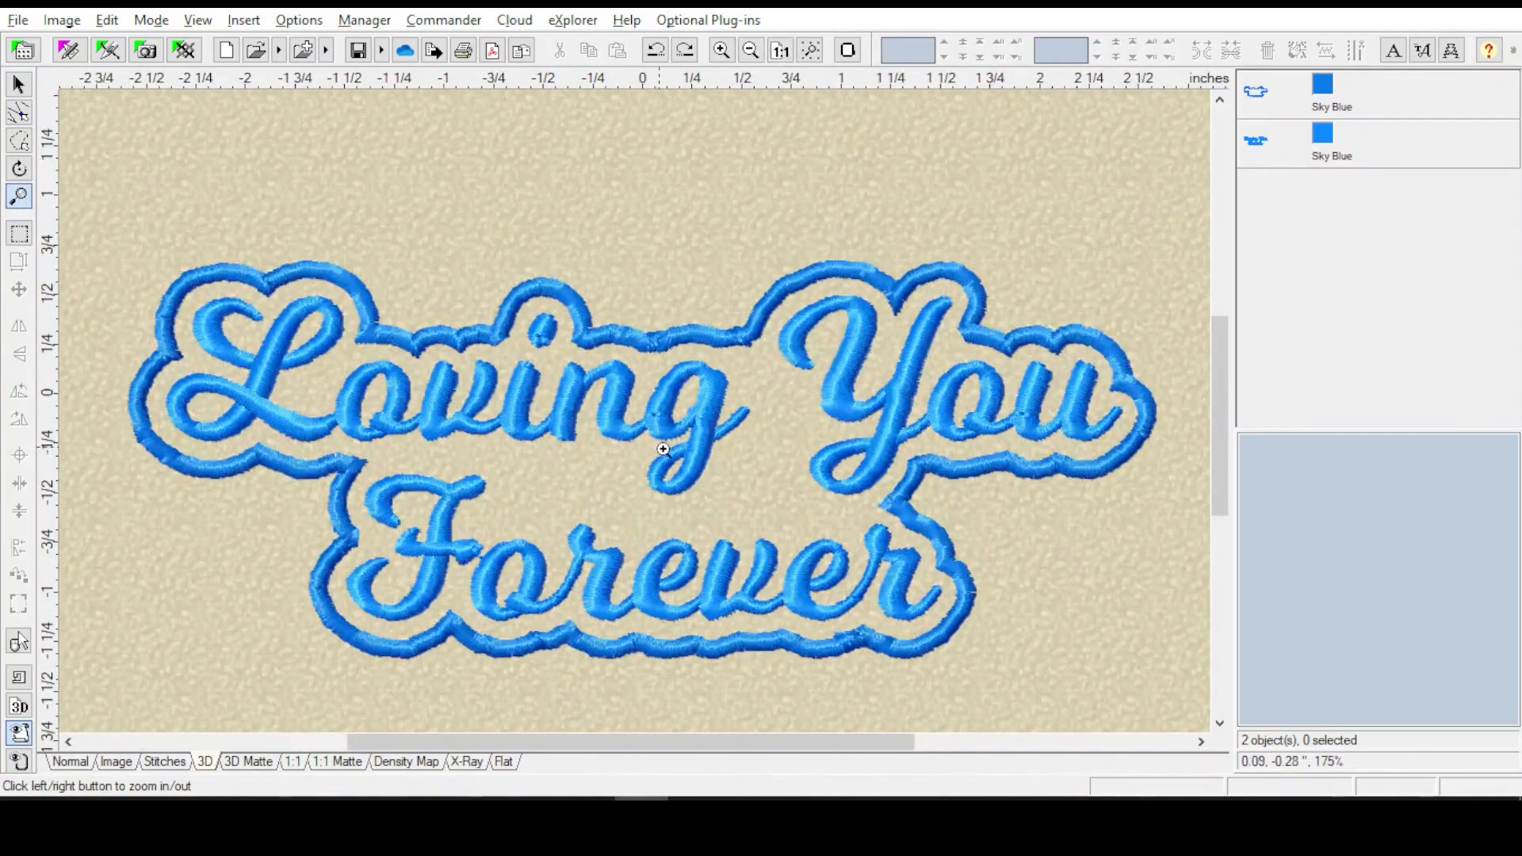
pyautogui.click(1256, 95)
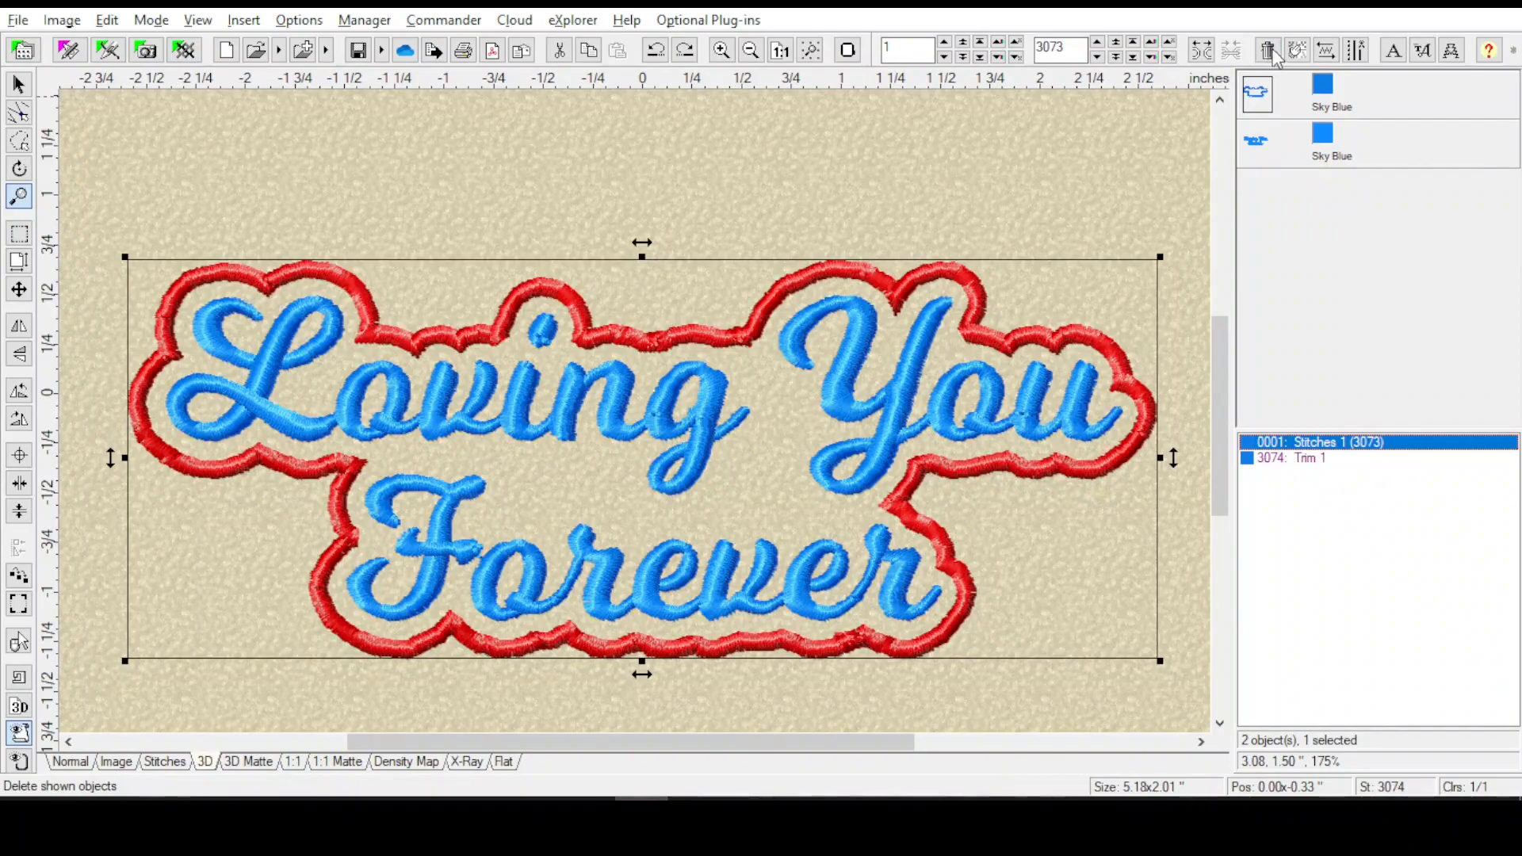
pyautogui.click(21, 89)
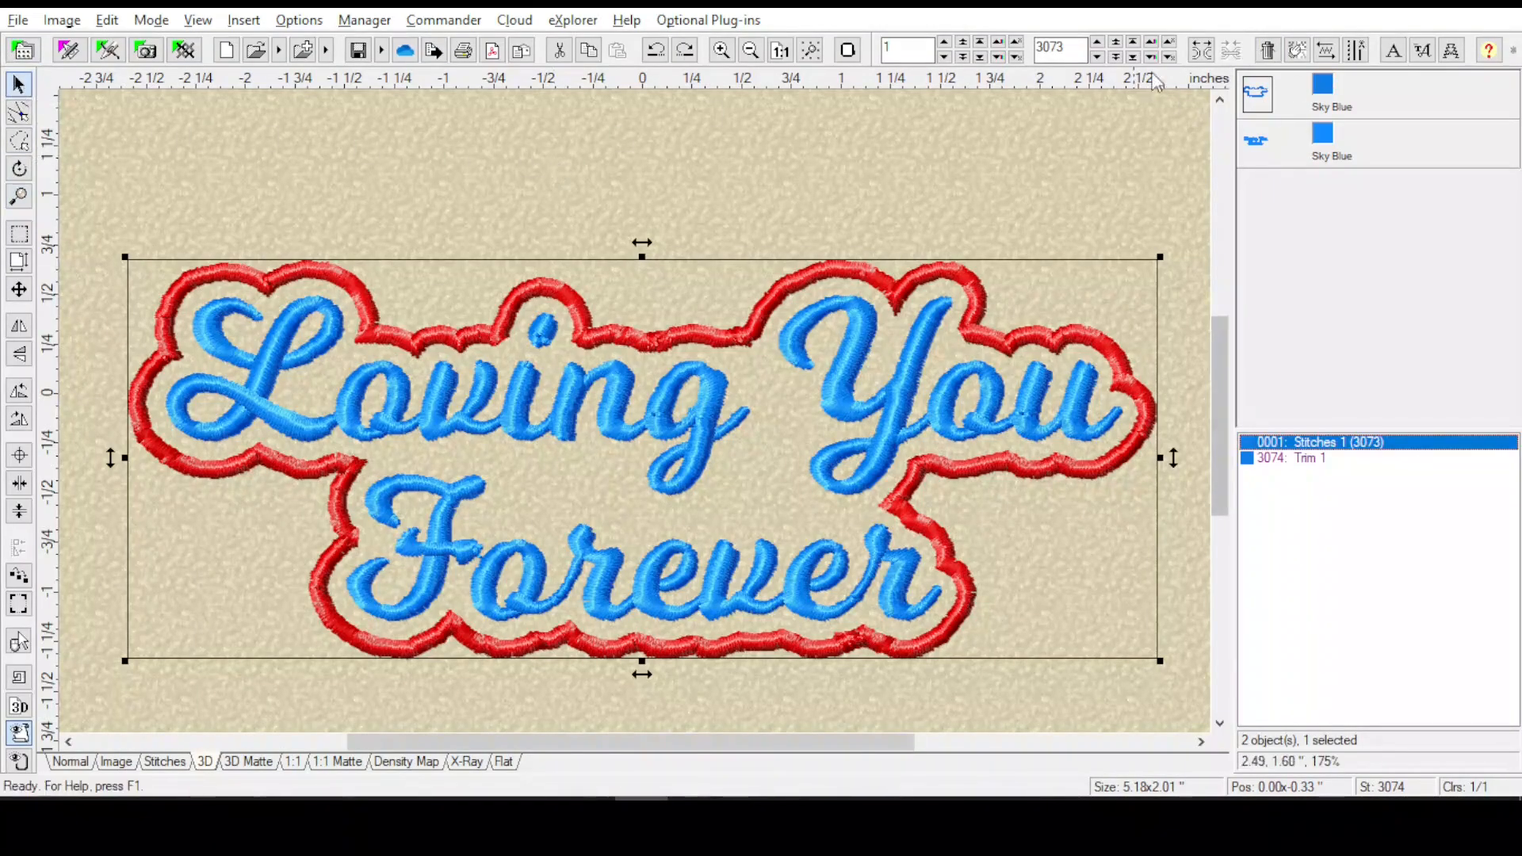
pyautogui.click(1268, 51)
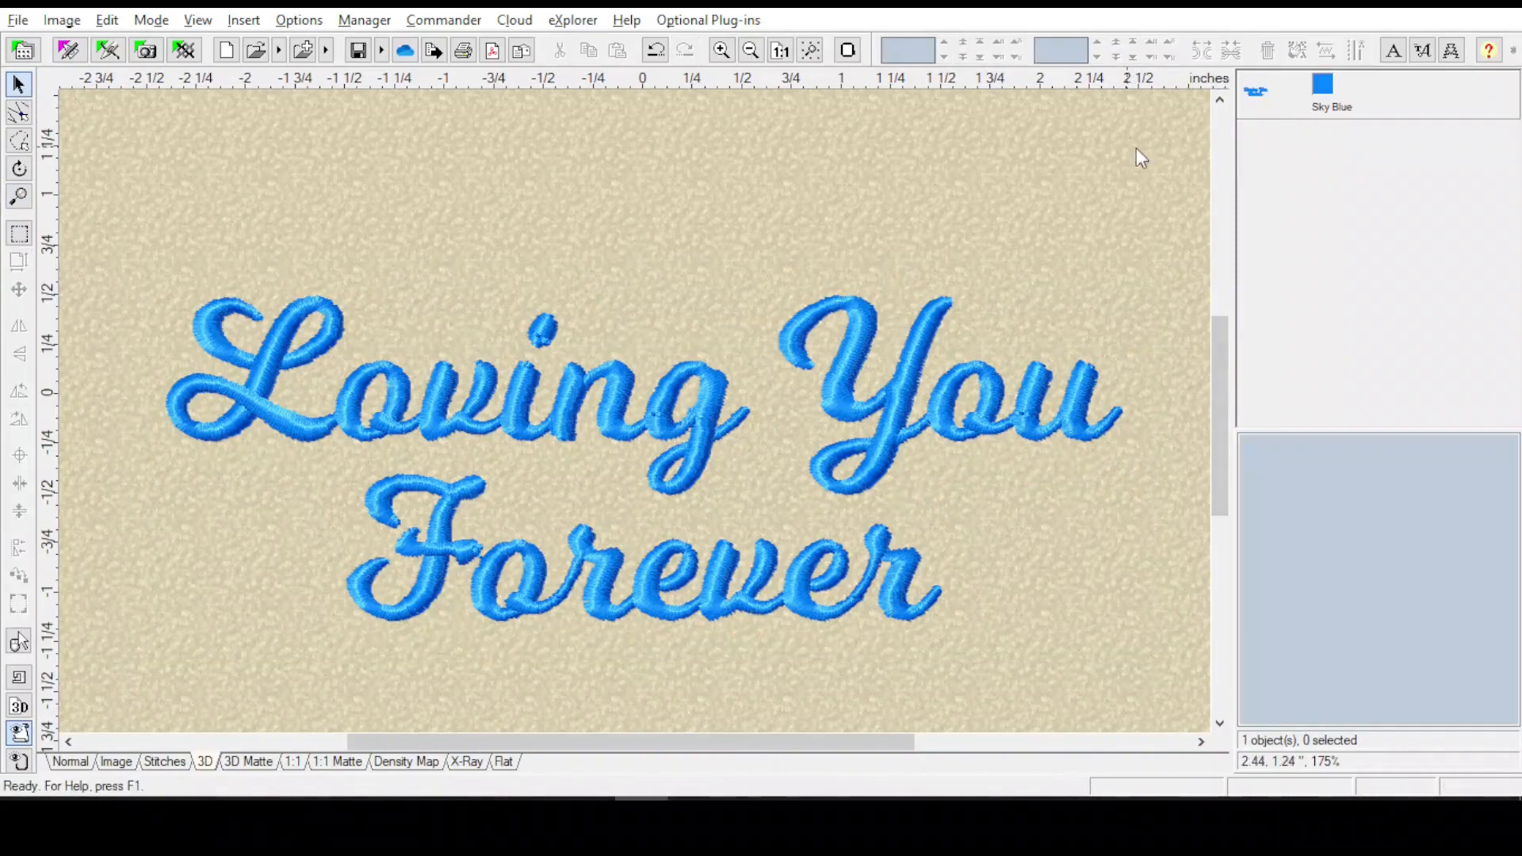
# - Add one Contour effect around the lettering with 2.0 mm inflate, 2.0 mm stitch length and a single-stitch layer
pyautogui.click(1259, 97)
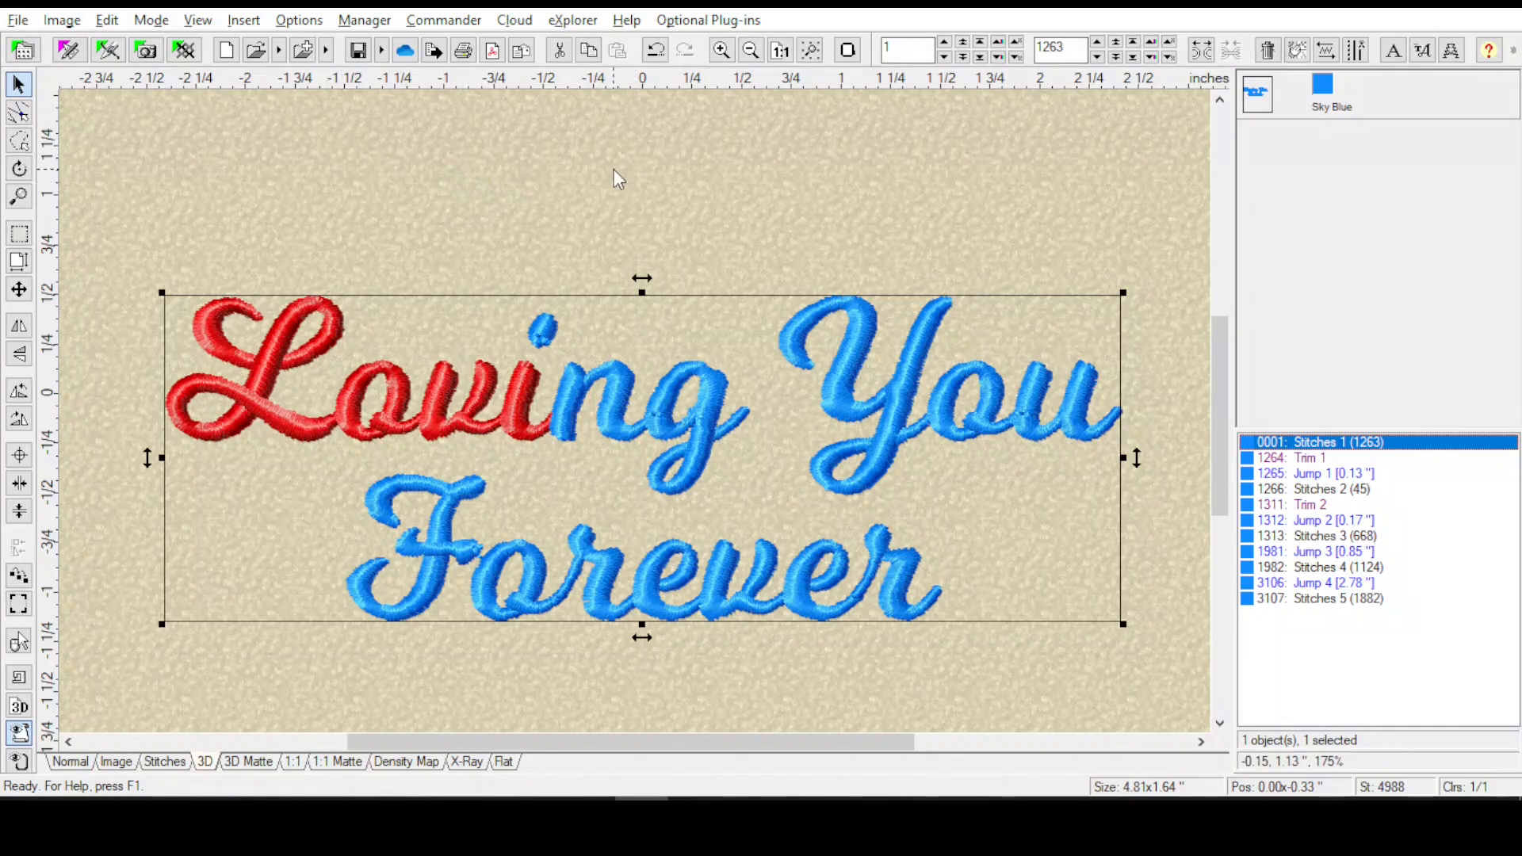
pyautogui.moveTo(1261, 106)
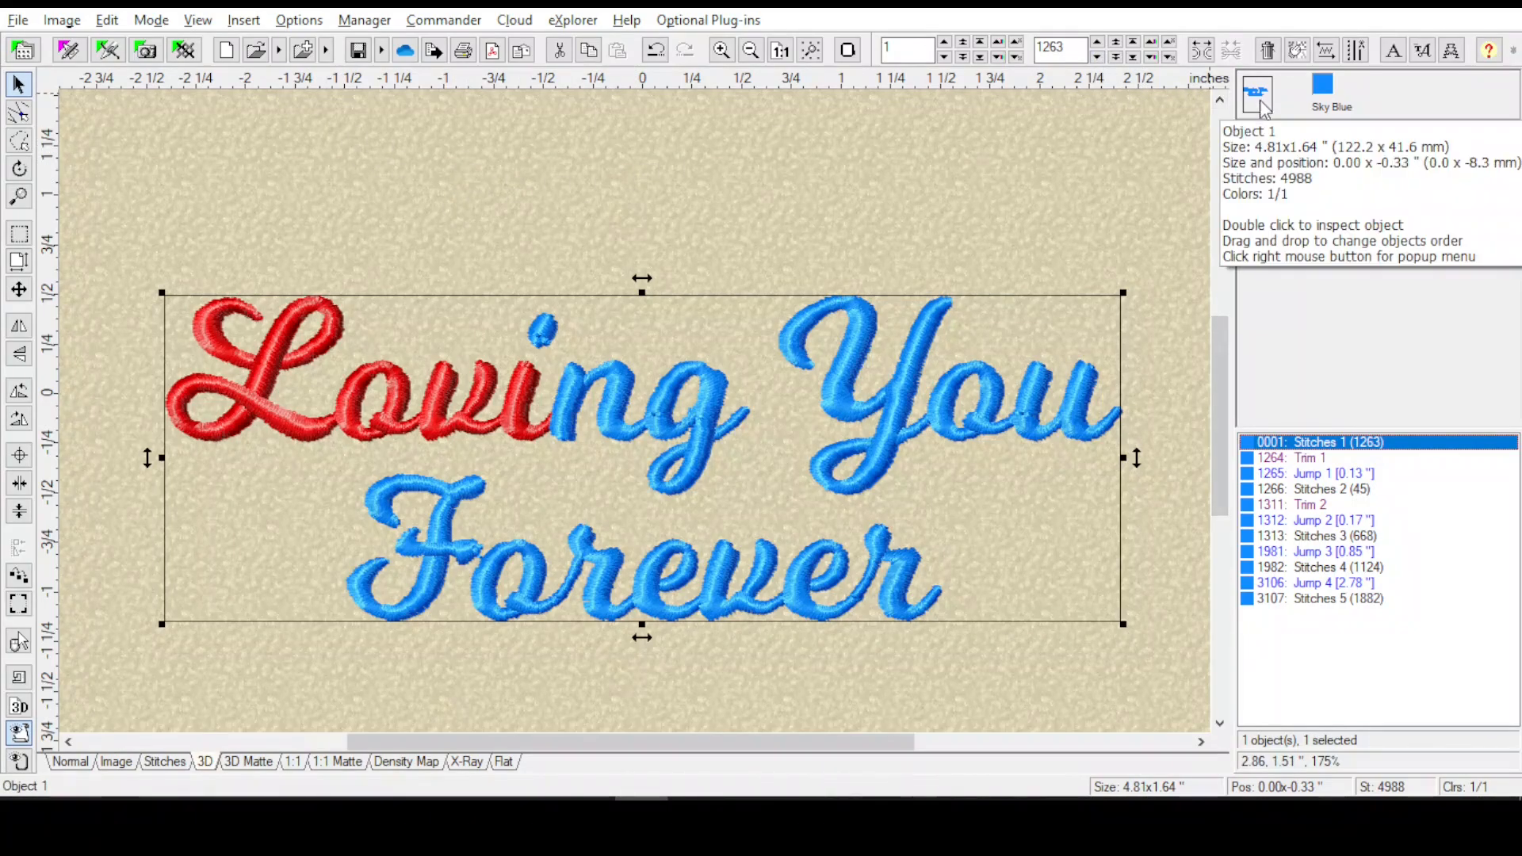
pyautogui.click(243, 19)
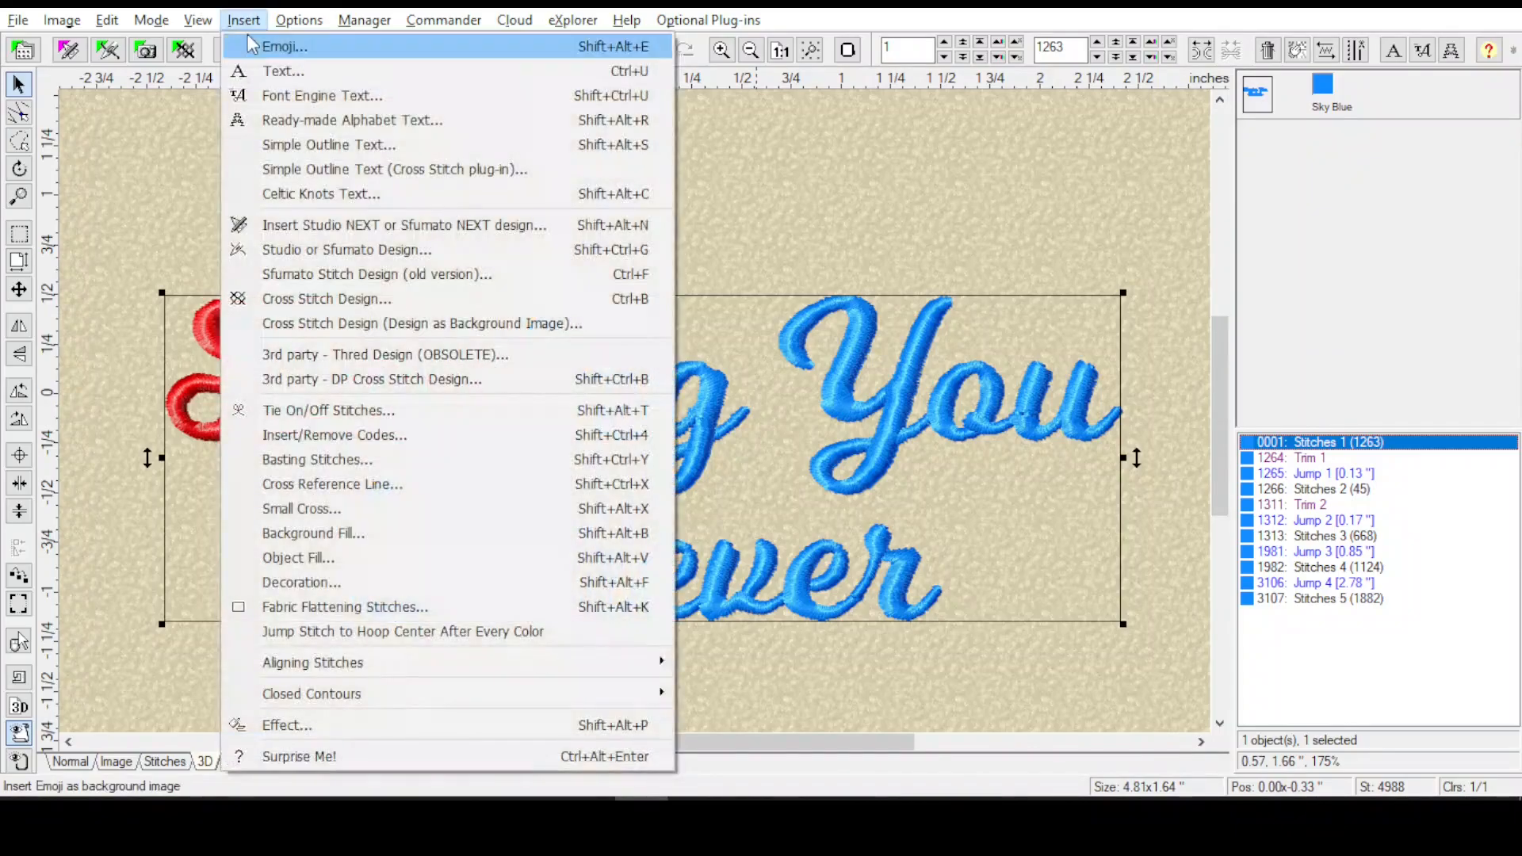
pyautogui.click(351, 728)
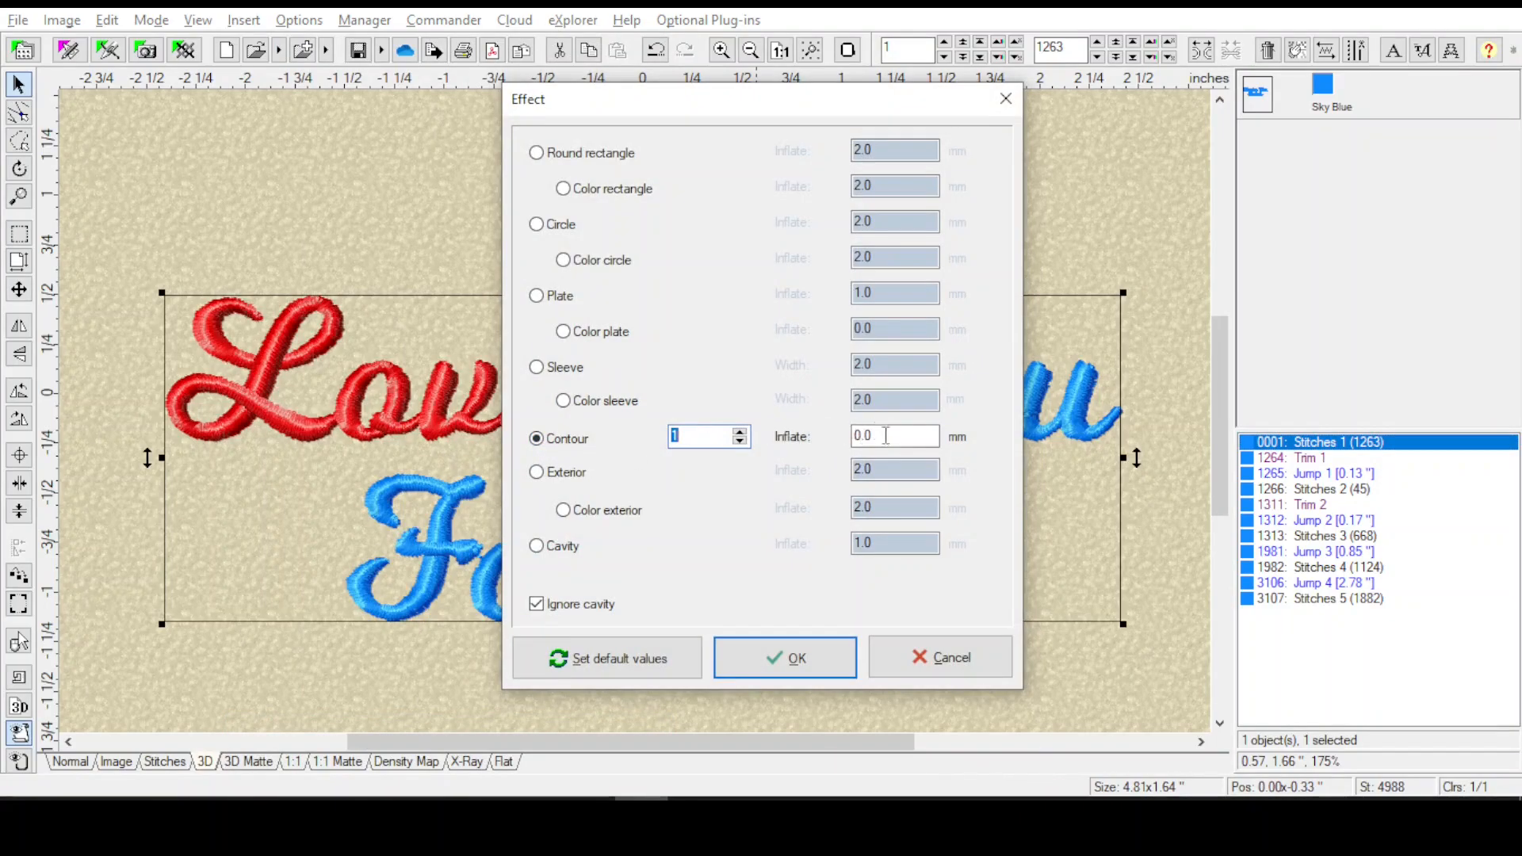
pyautogui.press('Tab')
pyautogui.click(784, 654)
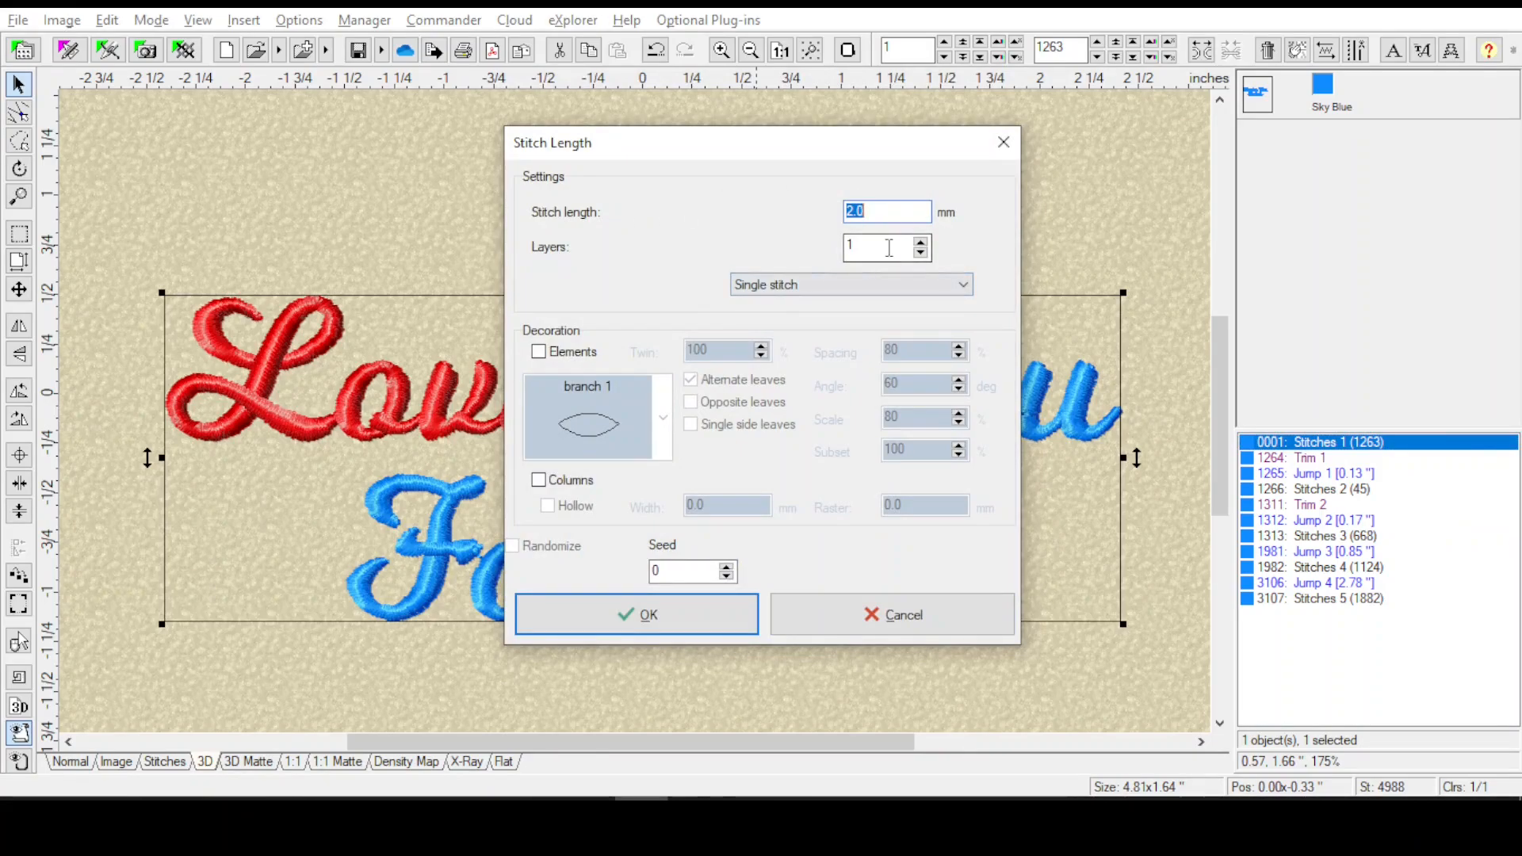
pyautogui.click(645, 616)
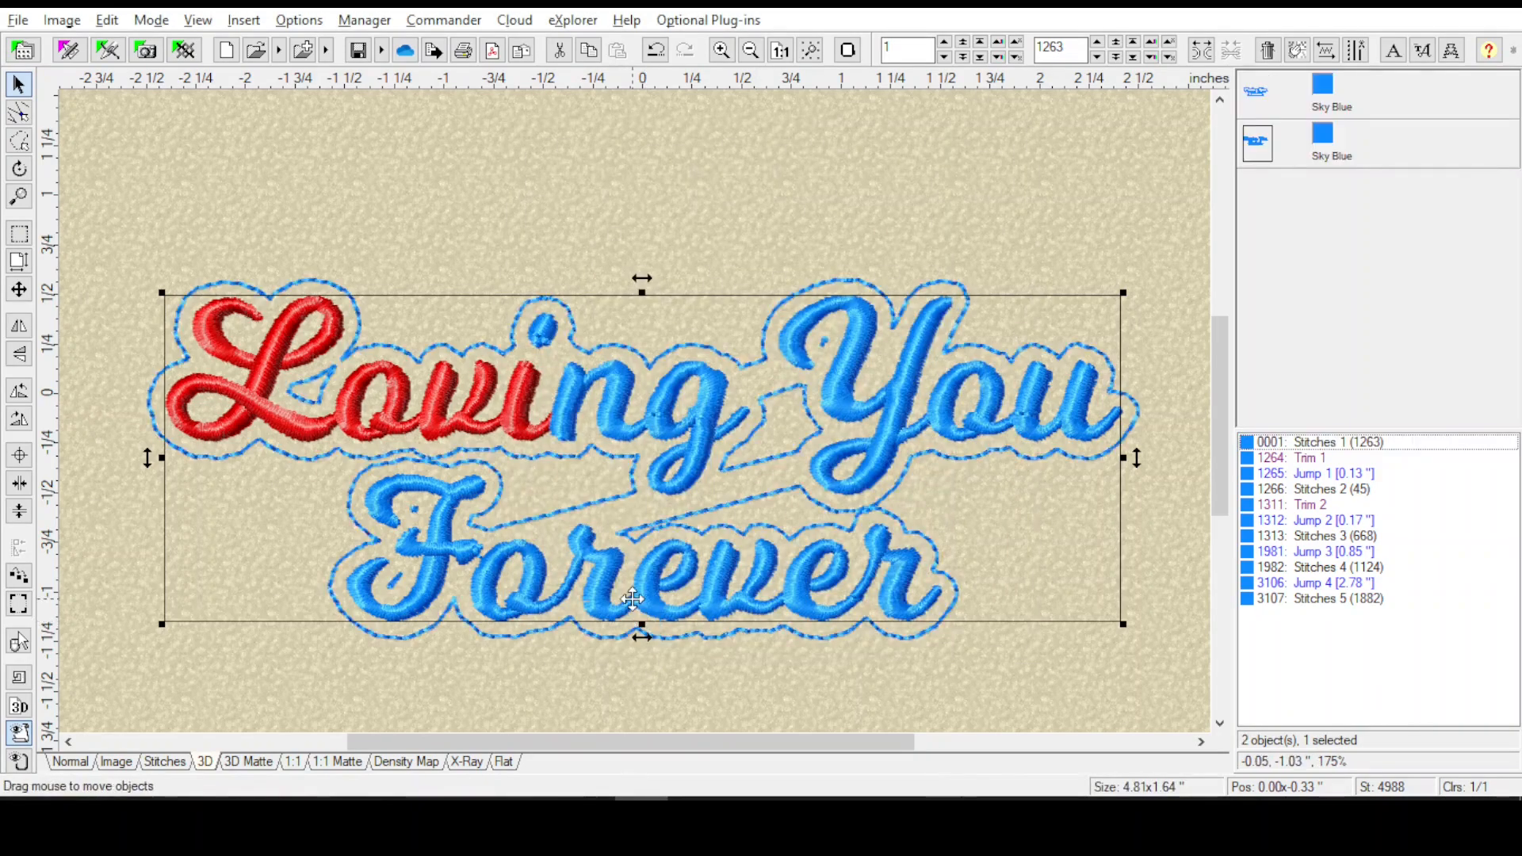
# - Examine the running-stitch contour's separate inner segments and add one Contour effect around it with 0 mm inflate and 2.0 mm single stitches
pyautogui.click(1259, 96)
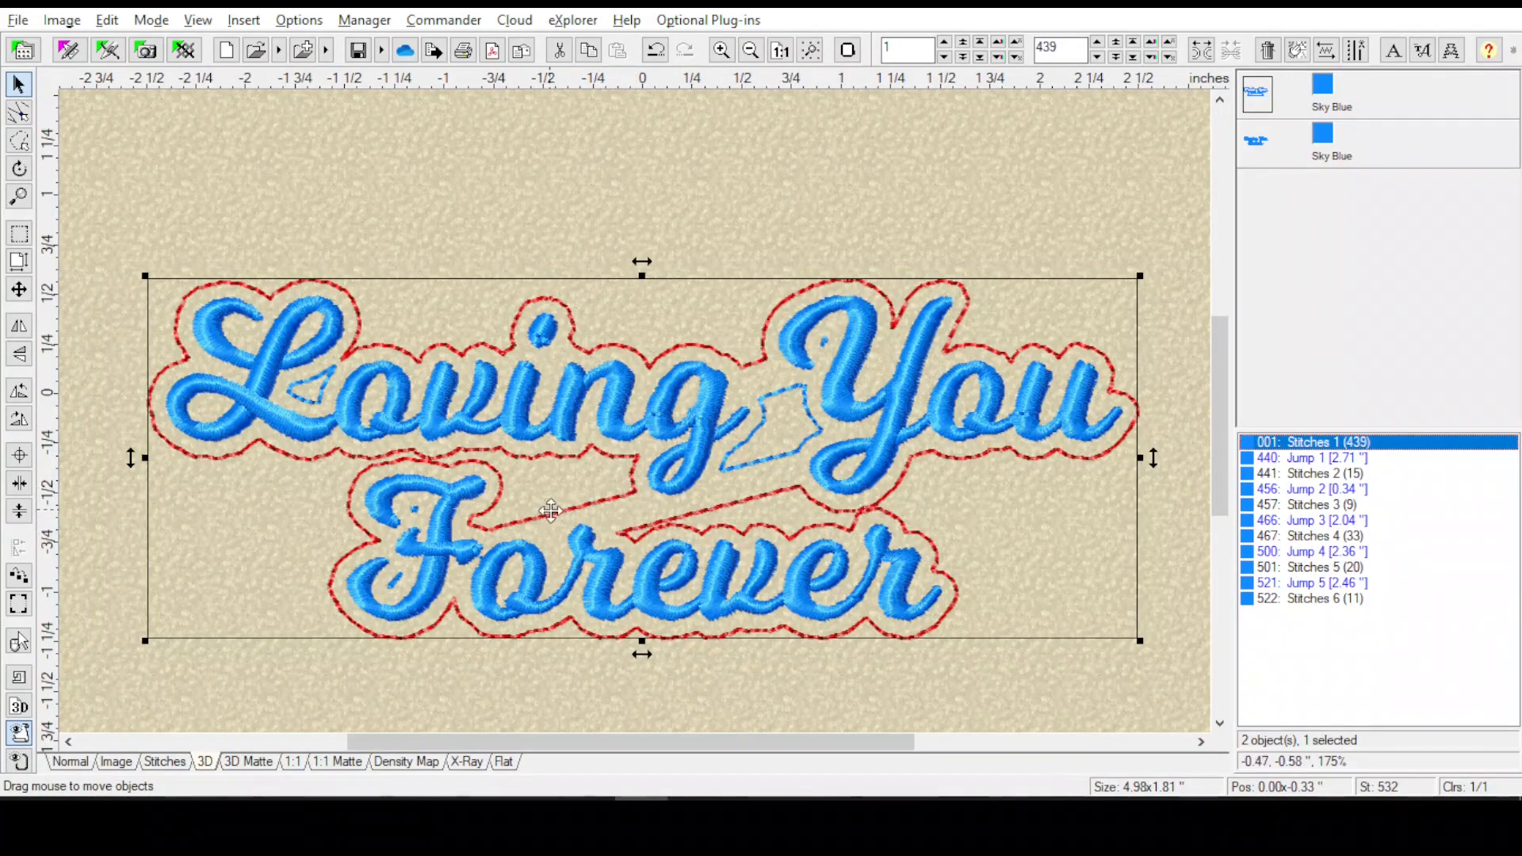
pyautogui.click(1312, 474)
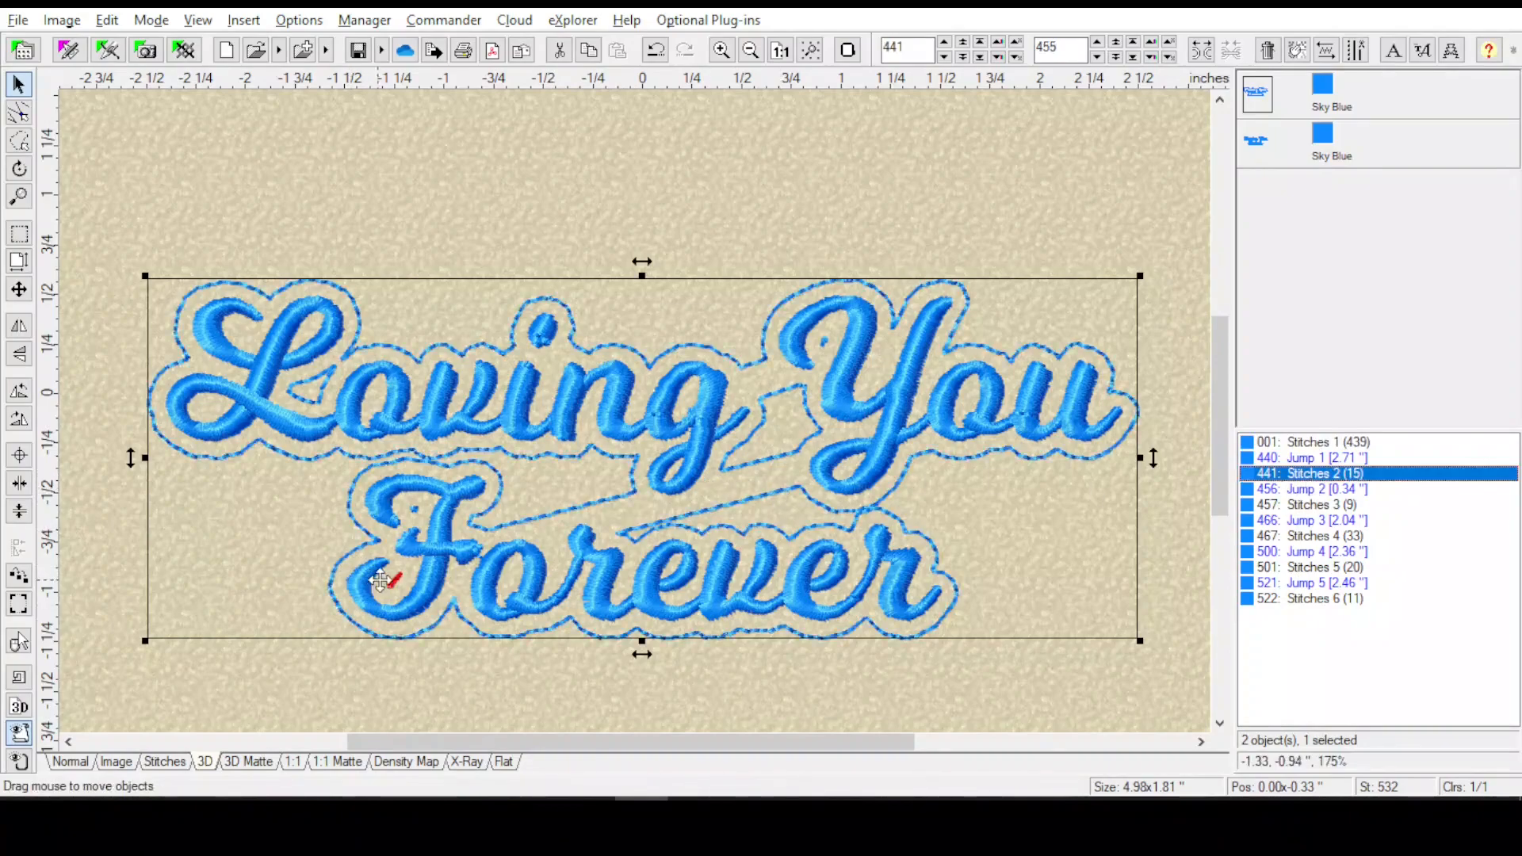
pyautogui.click(1325, 505)
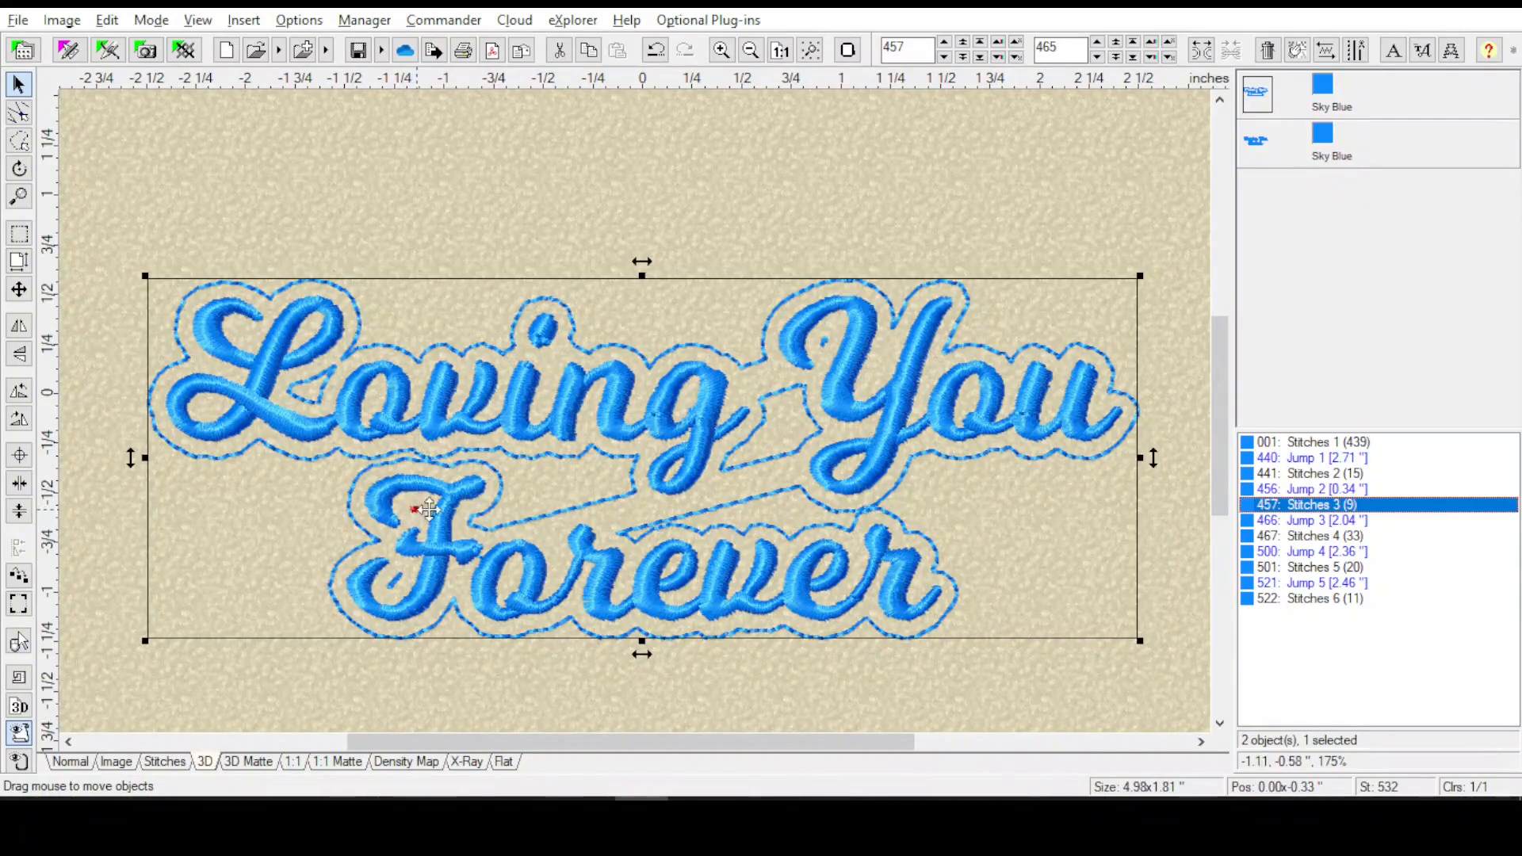
pyautogui.click(1345, 539)
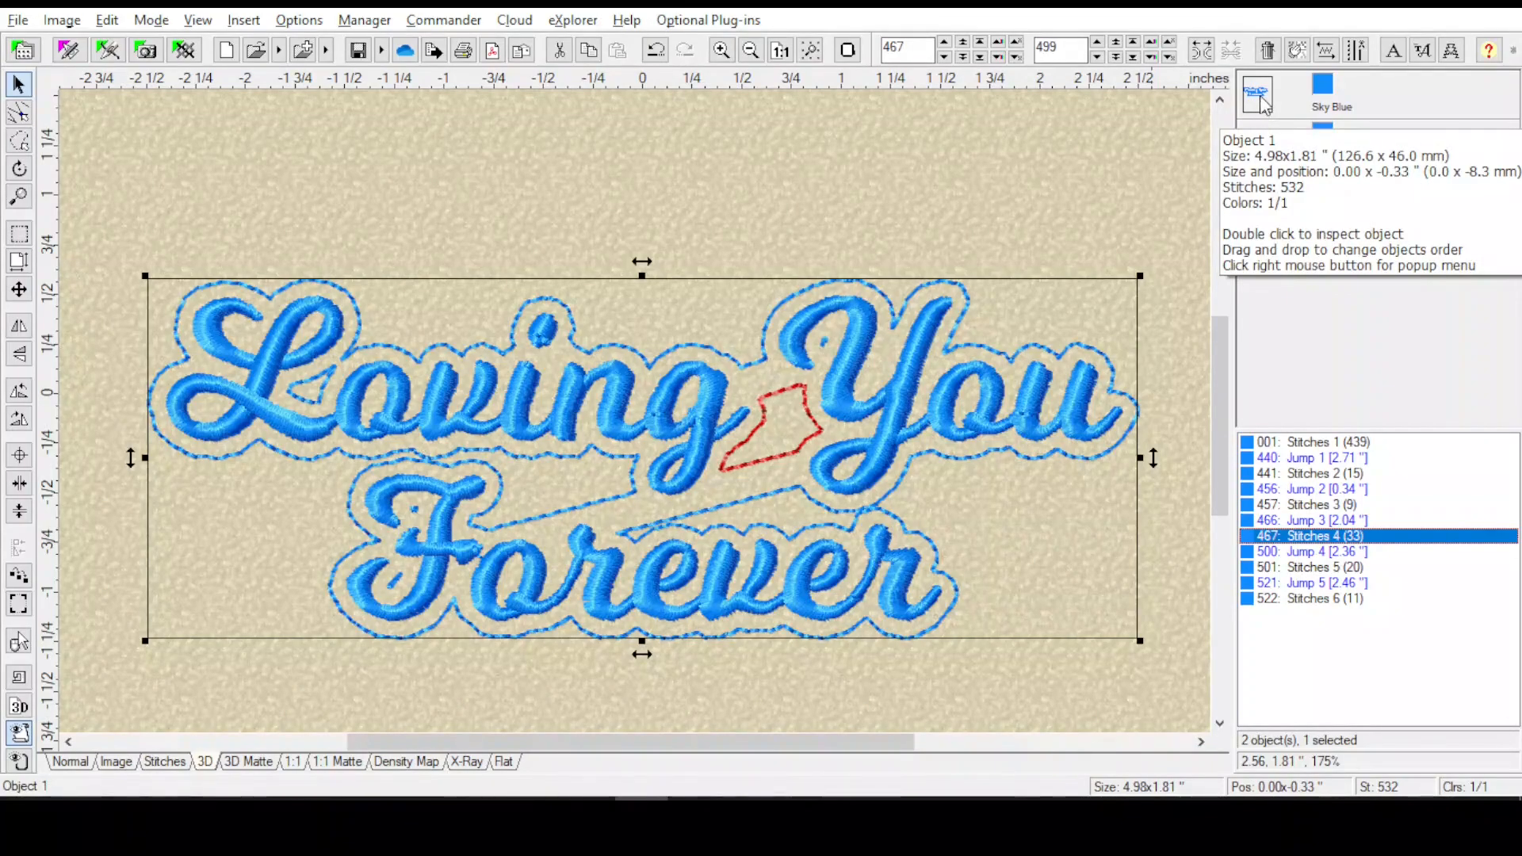
pyautogui.click(617, 50)
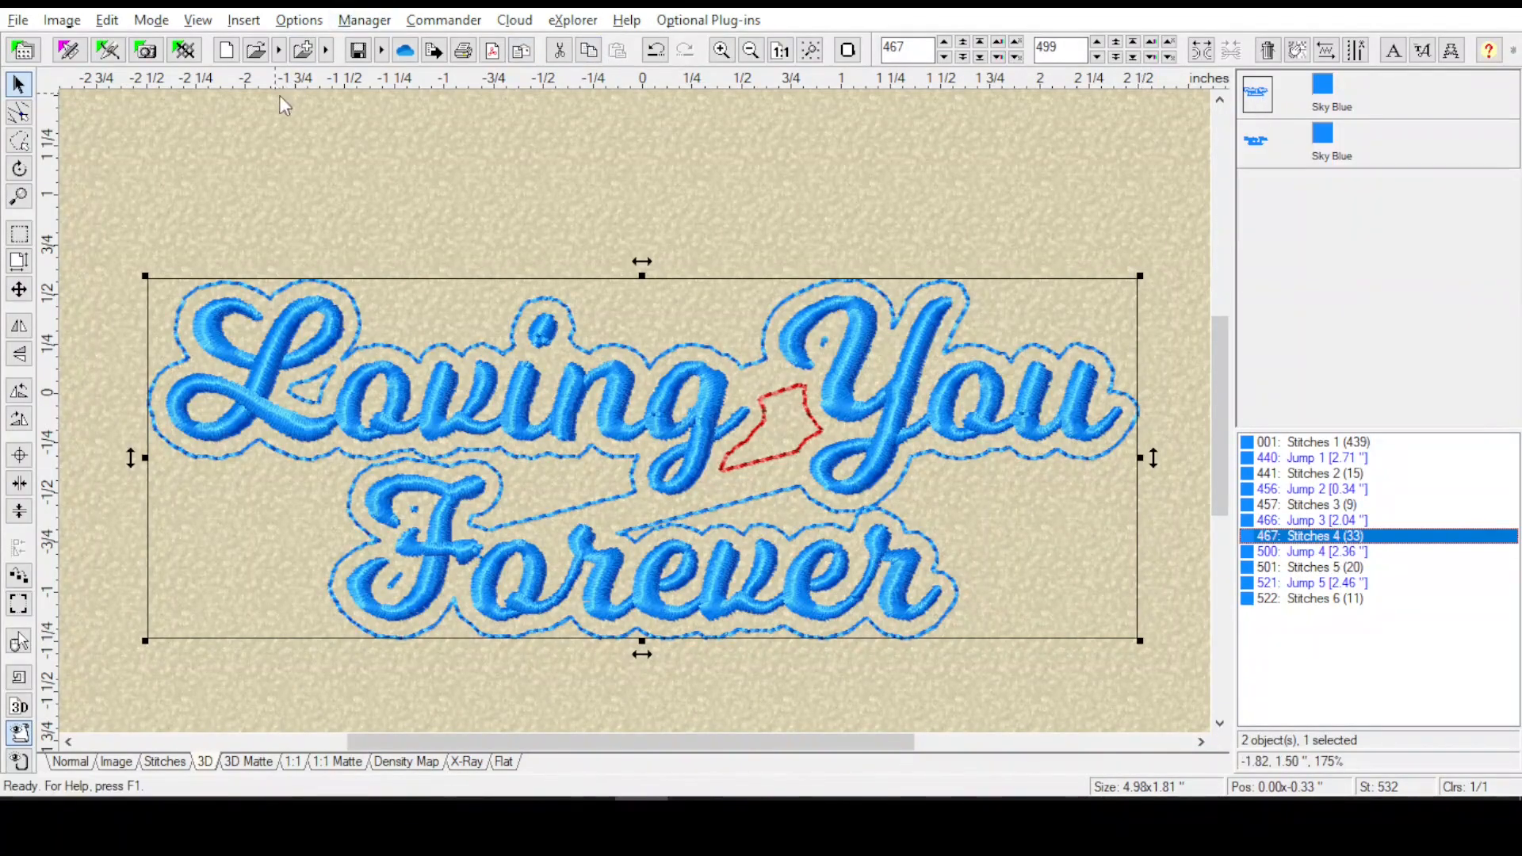
pyautogui.click(244, 20)
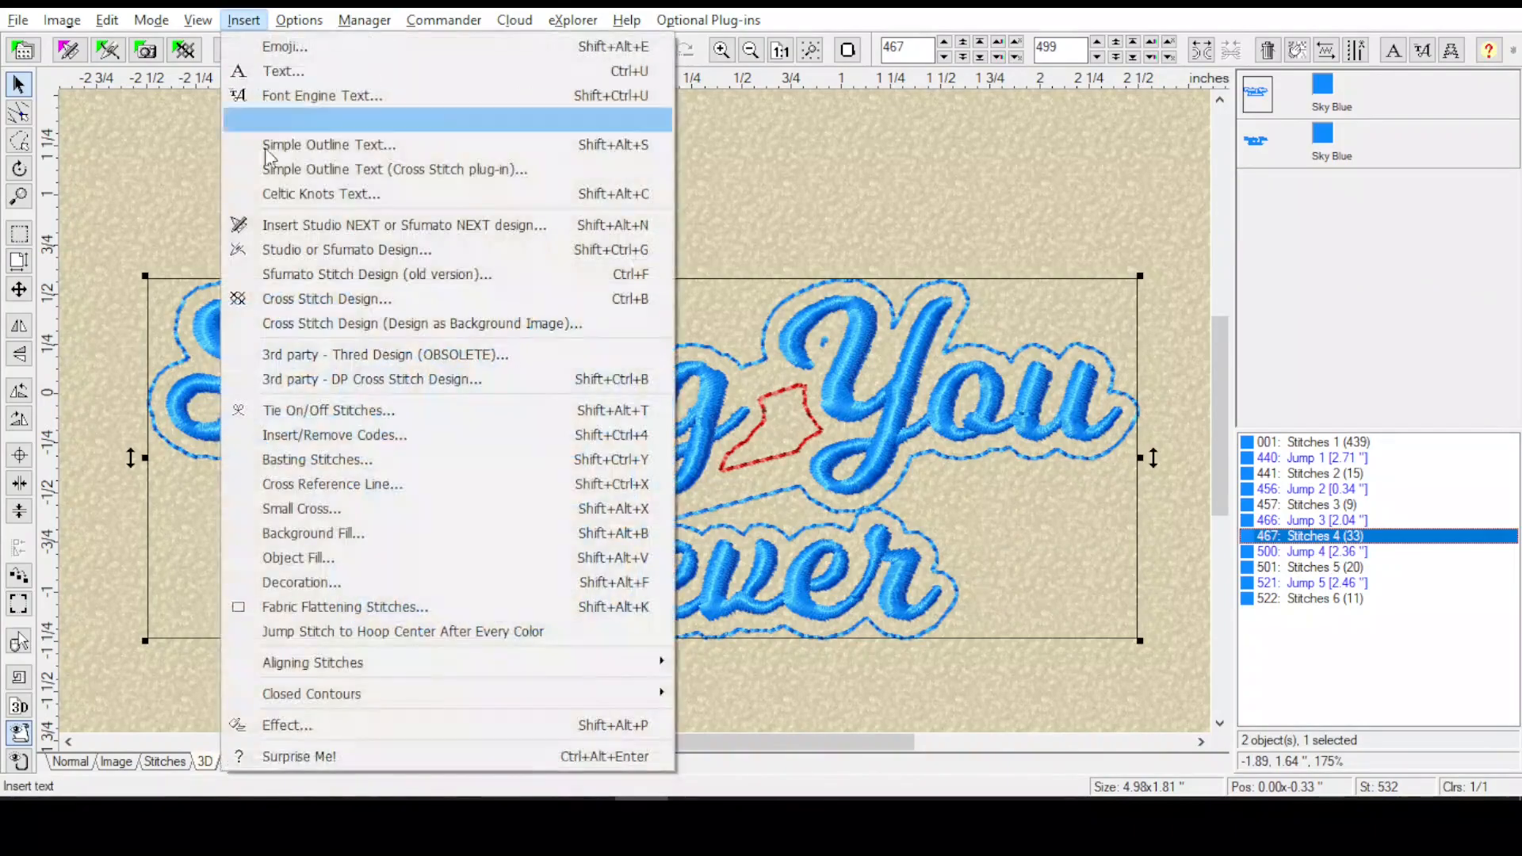
pyautogui.click(349, 724)
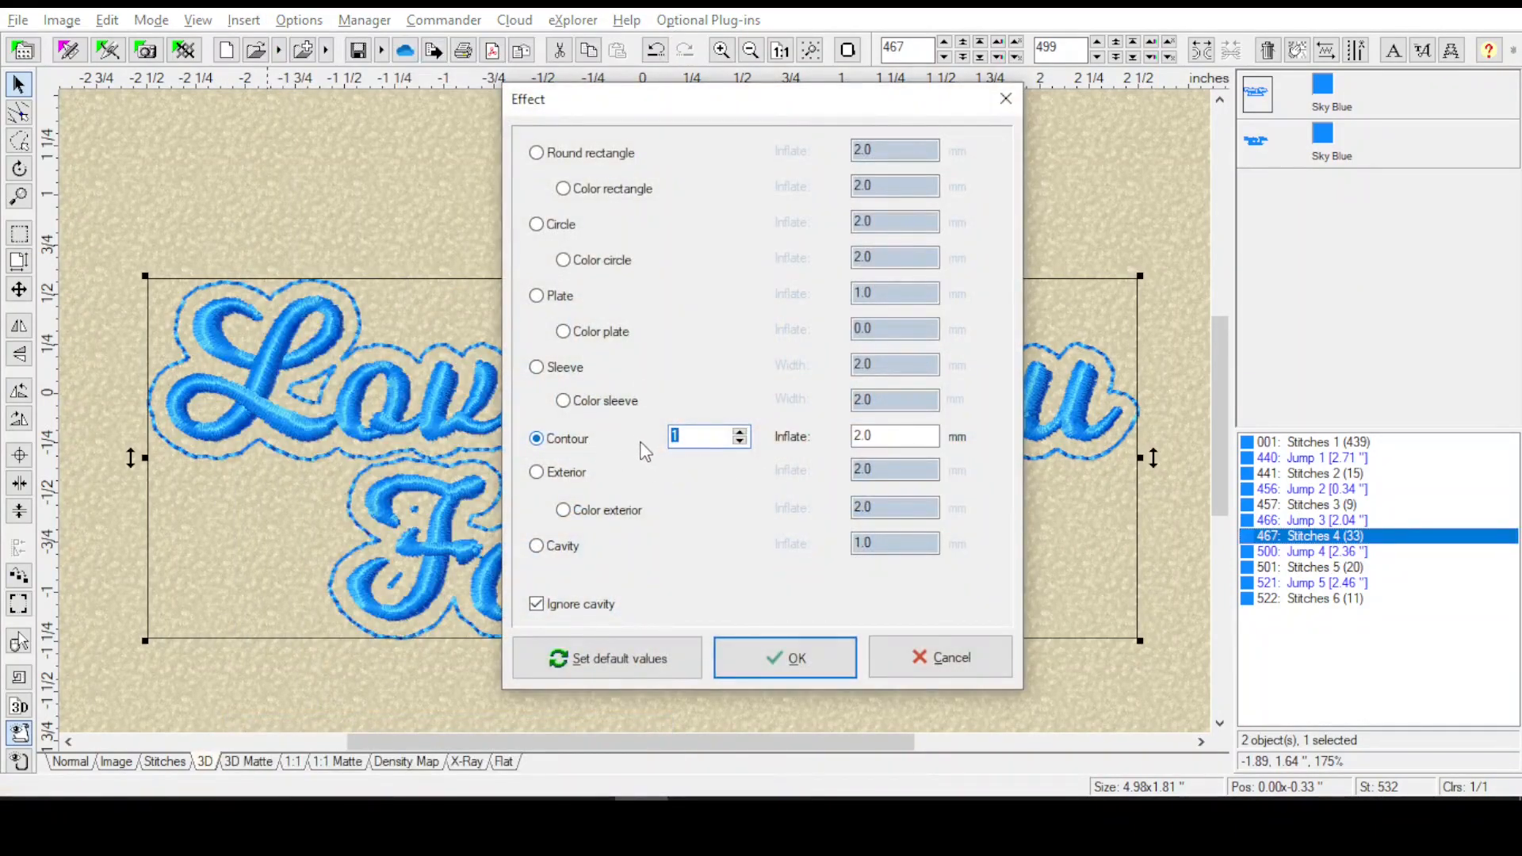
pyautogui.press('Tab')
pyautogui.write('0')
pyautogui.click(795, 662)
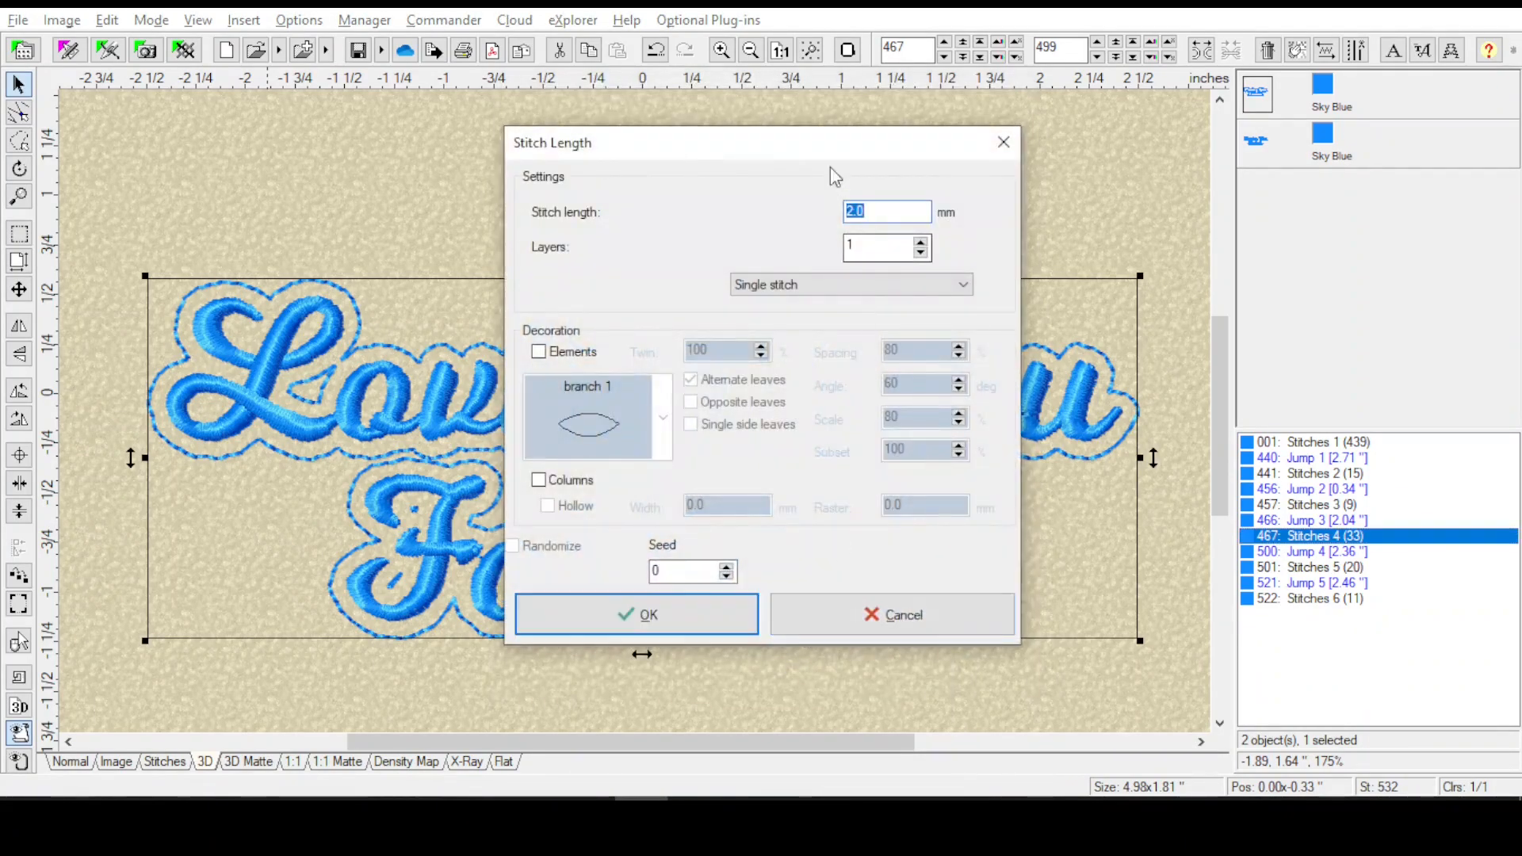
pyautogui.click(639, 616)
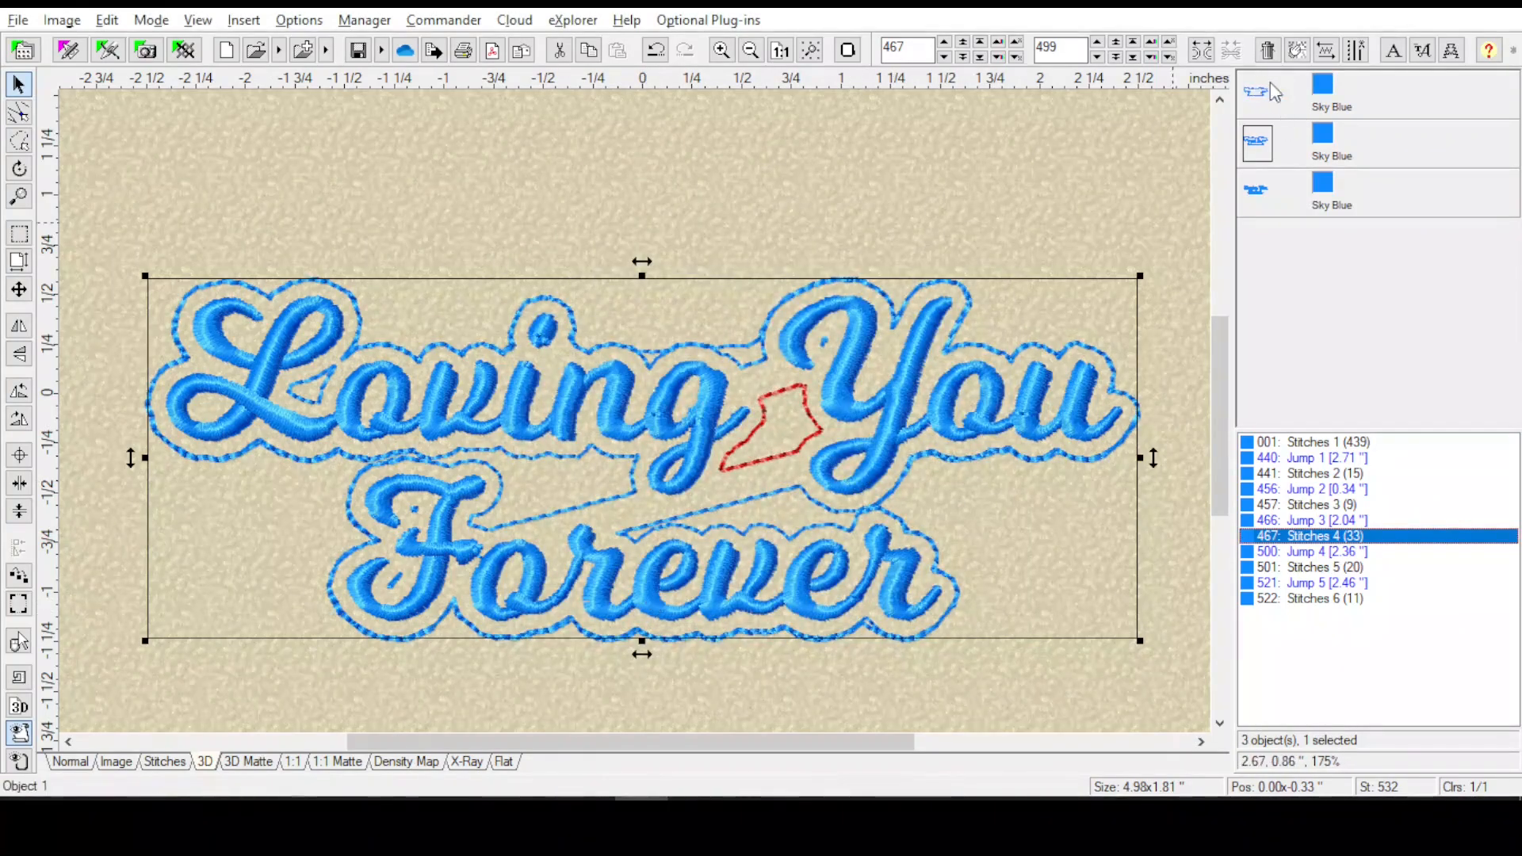
# - Hide the first contour, and split off and delete the new outline's doubled-back stitches between the two text lines above the F
pyautogui.click(1259, 103)
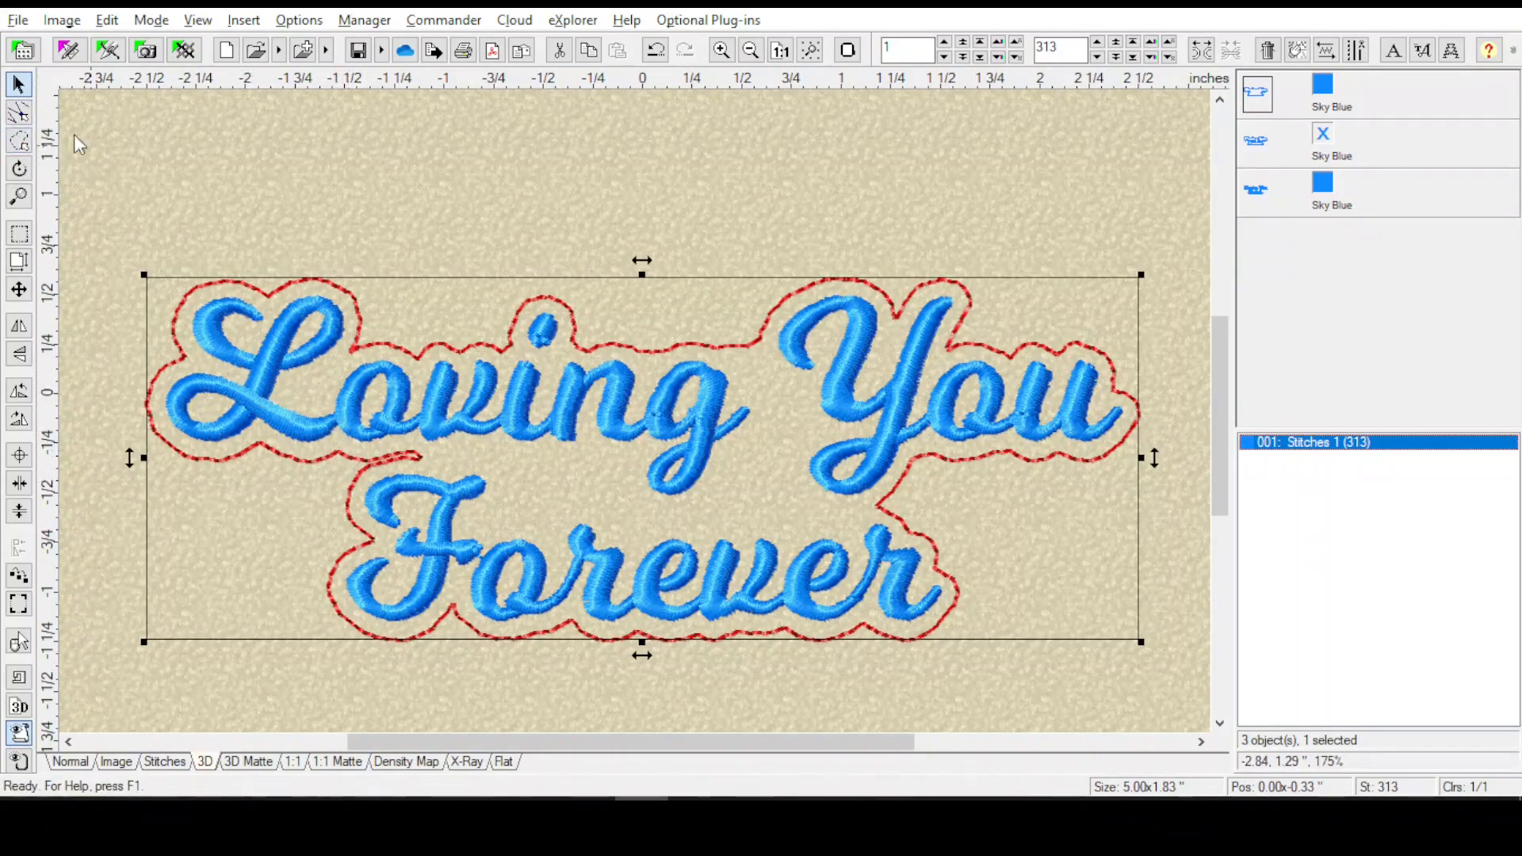
pyautogui.click(22, 141)
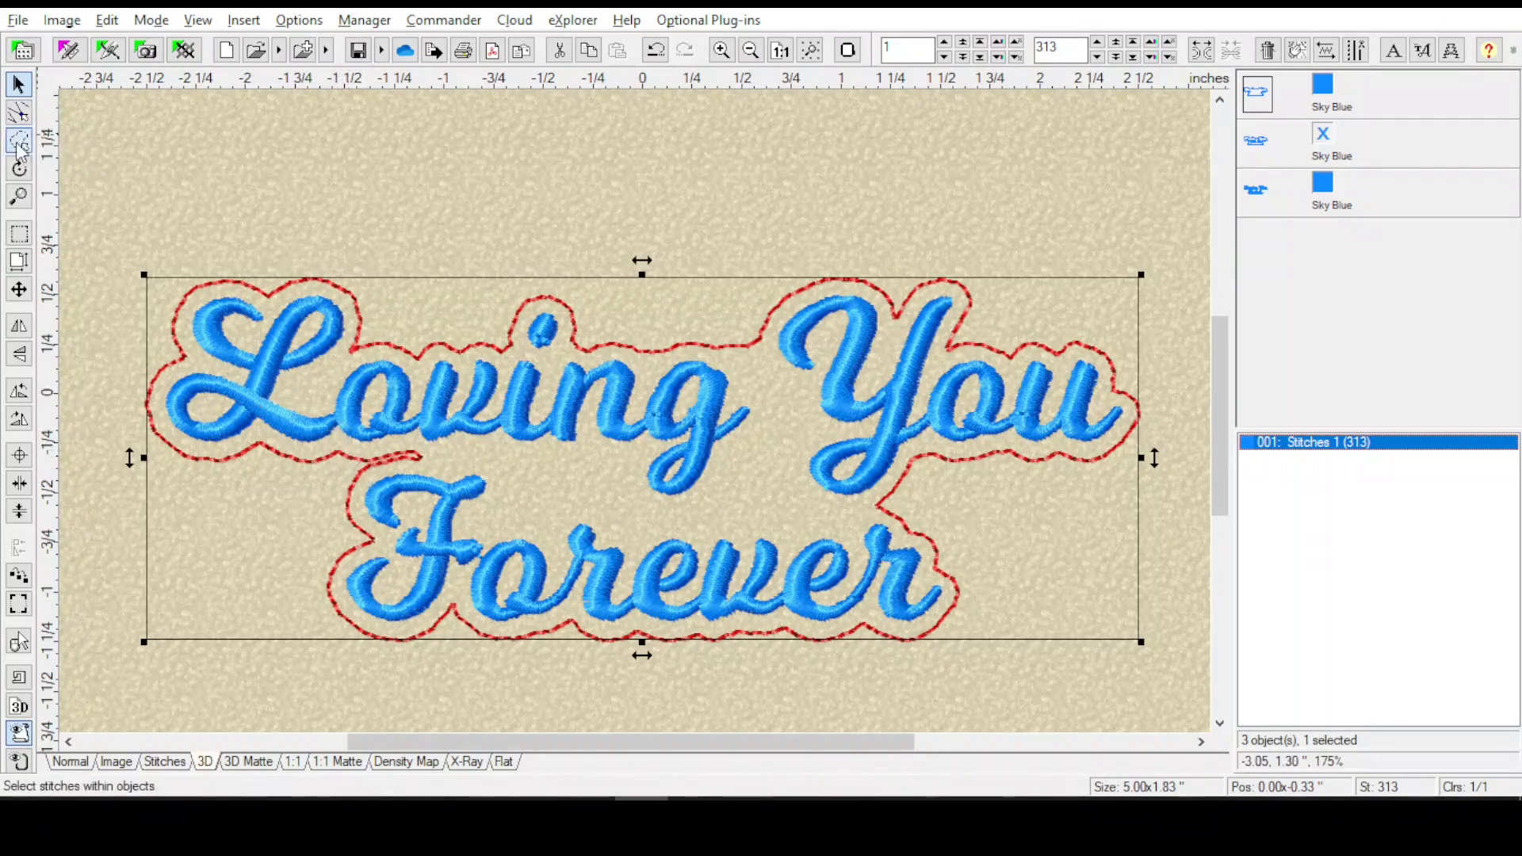
pyautogui.click(369, 448)
pyautogui.click(382, 470)
pyautogui.click(432, 464)
pyautogui.click(426, 445)
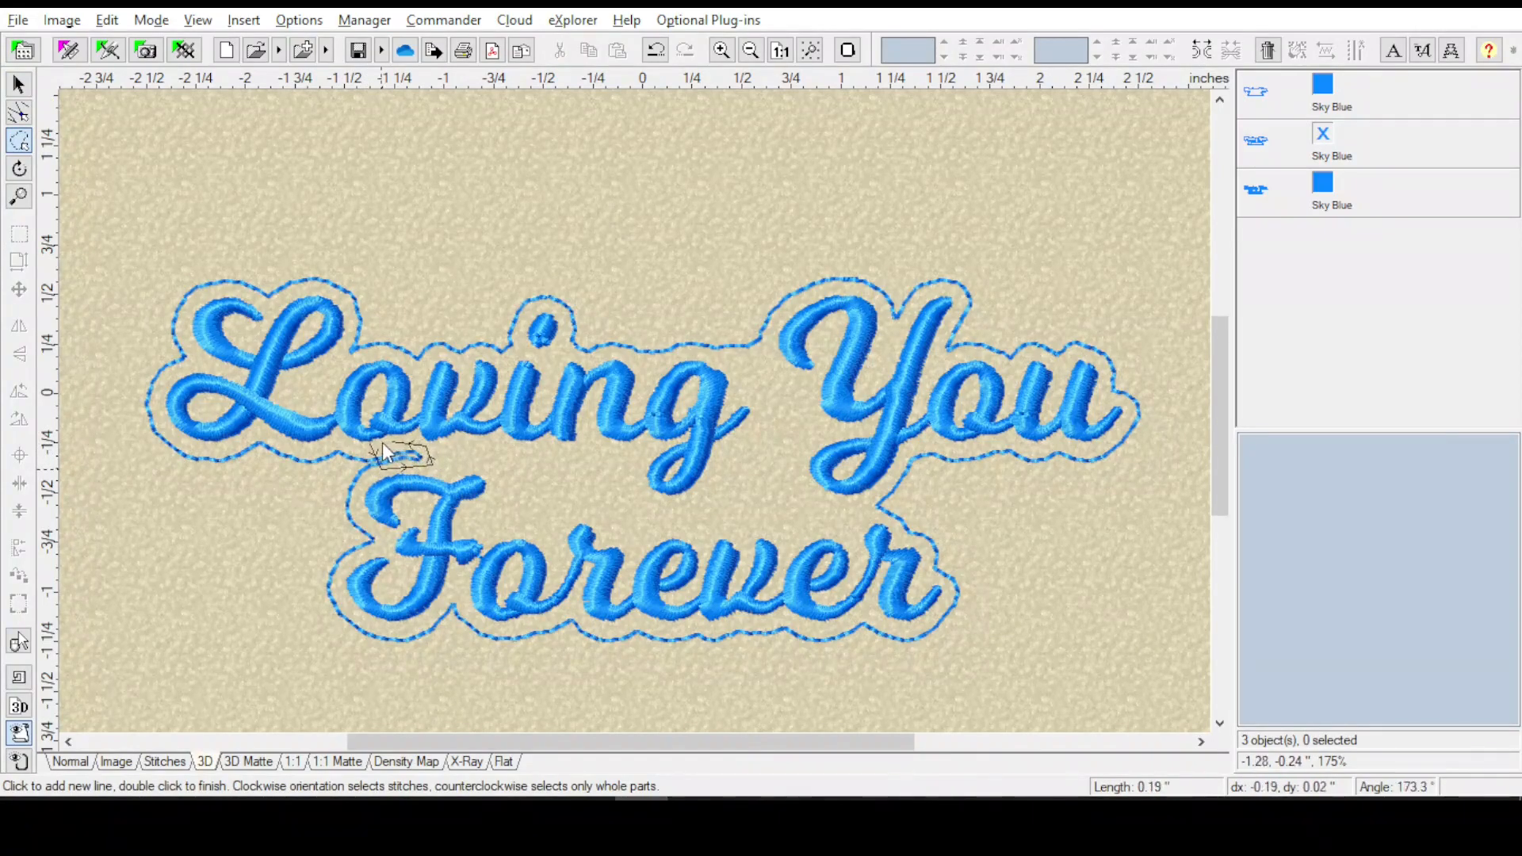
pyautogui.doubleClick(379, 444)
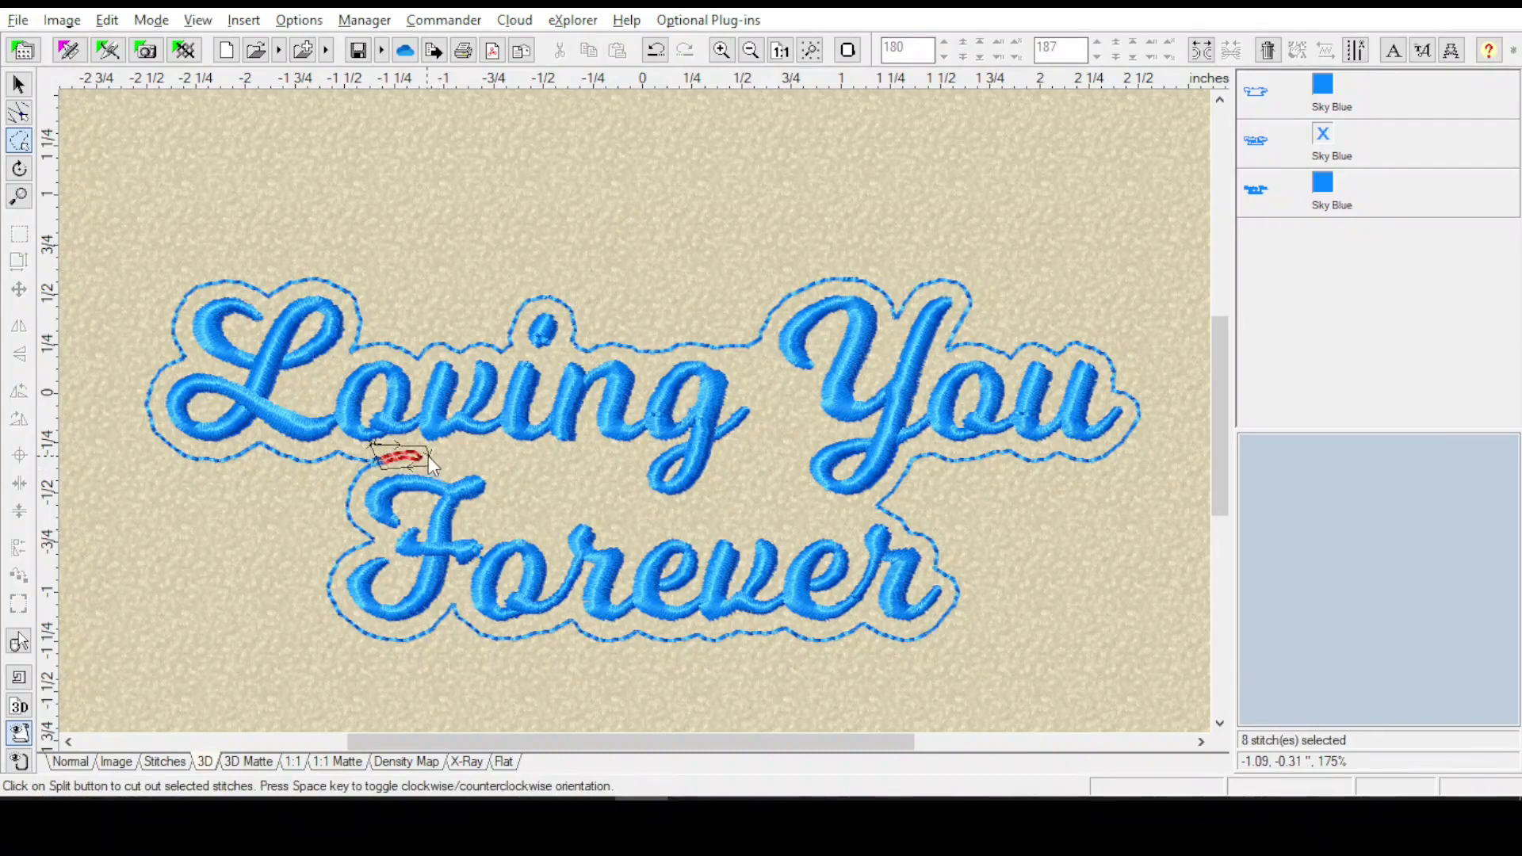
pyautogui.click(1201, 50)
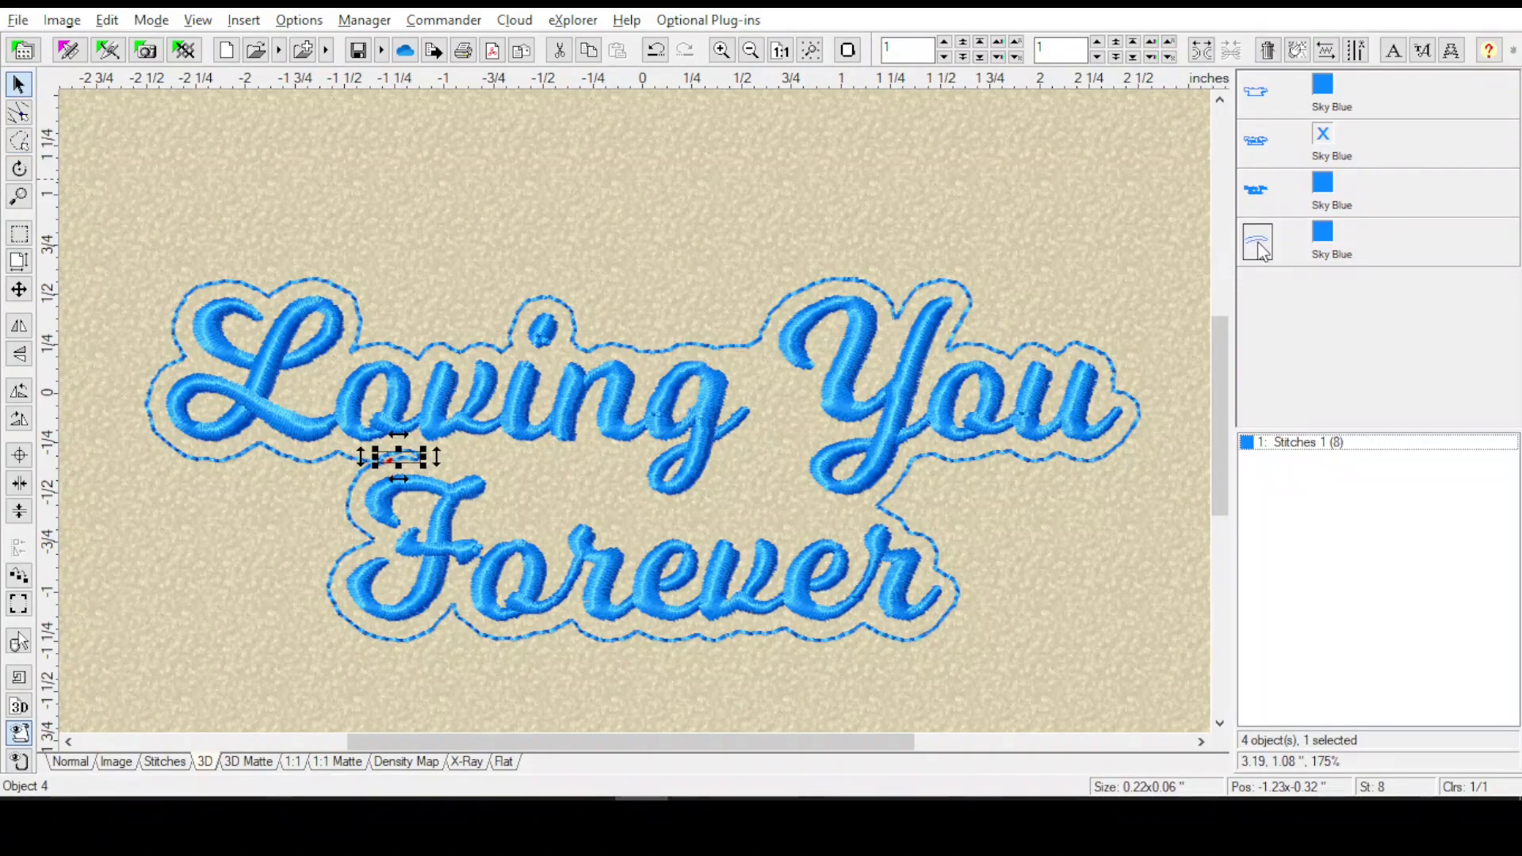
pyautogui.click(1268, 52)
# - Show the new outline in Stitches view with its individual points editable at the trimmed notch above the F
pyautogui.click(1256, 92)
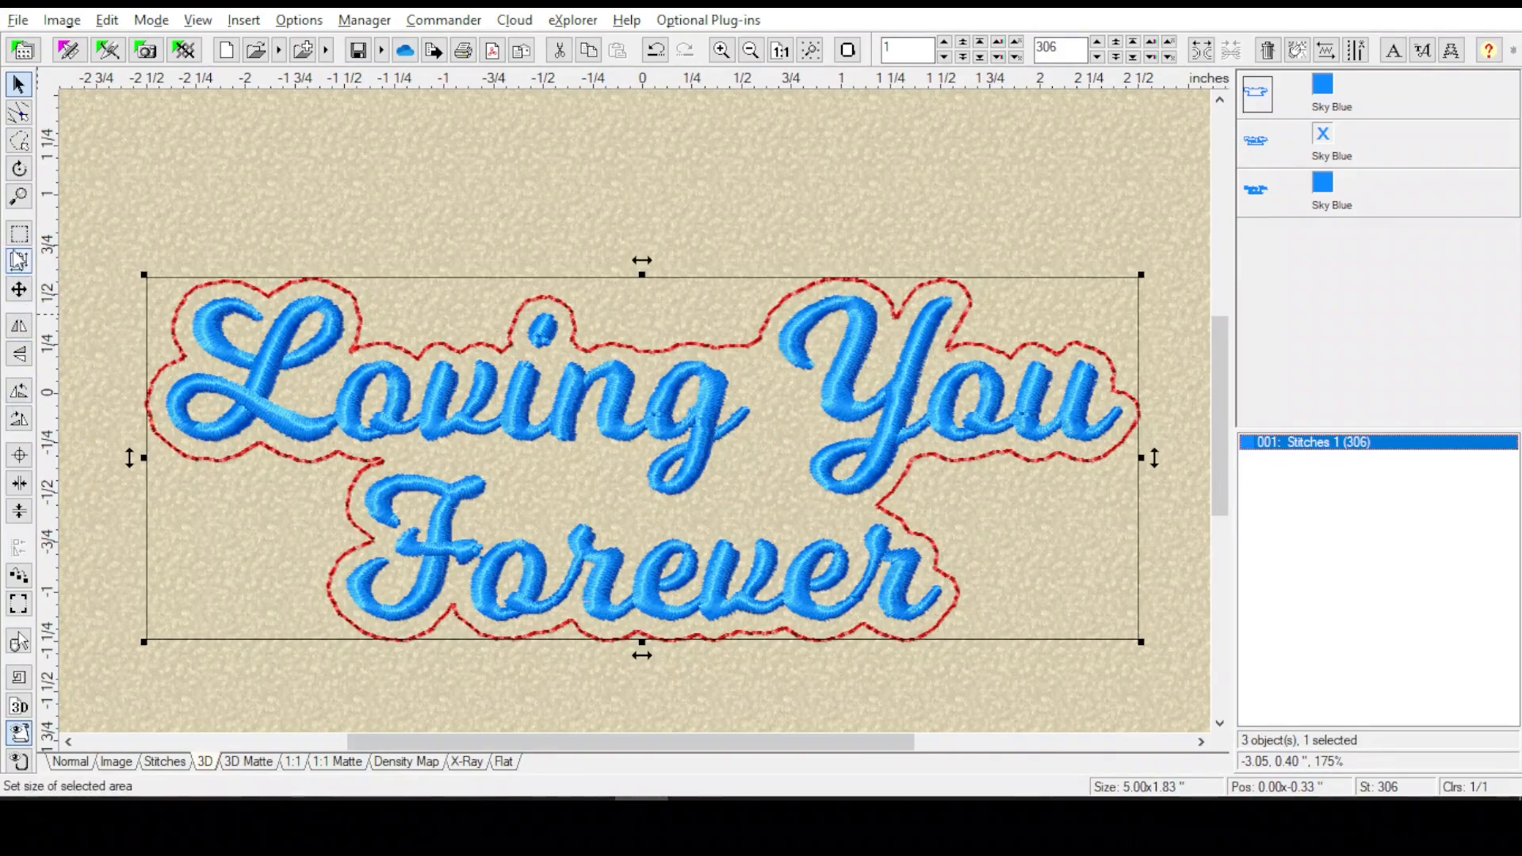
pyautogui.click(19, 196)
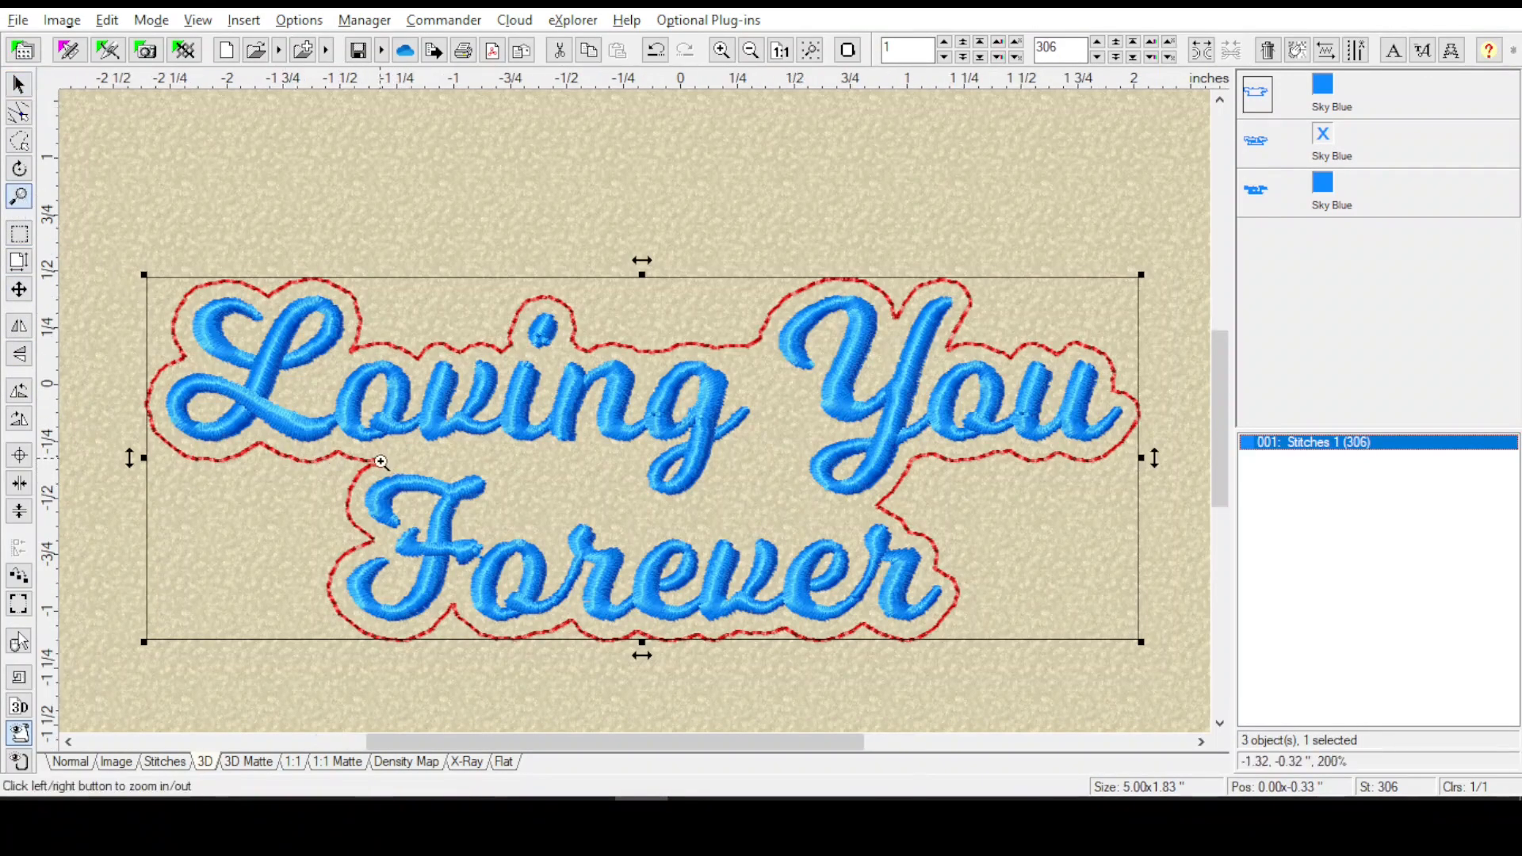
pyautogui.click(375, 465)
pyautogui.click(375, 464)
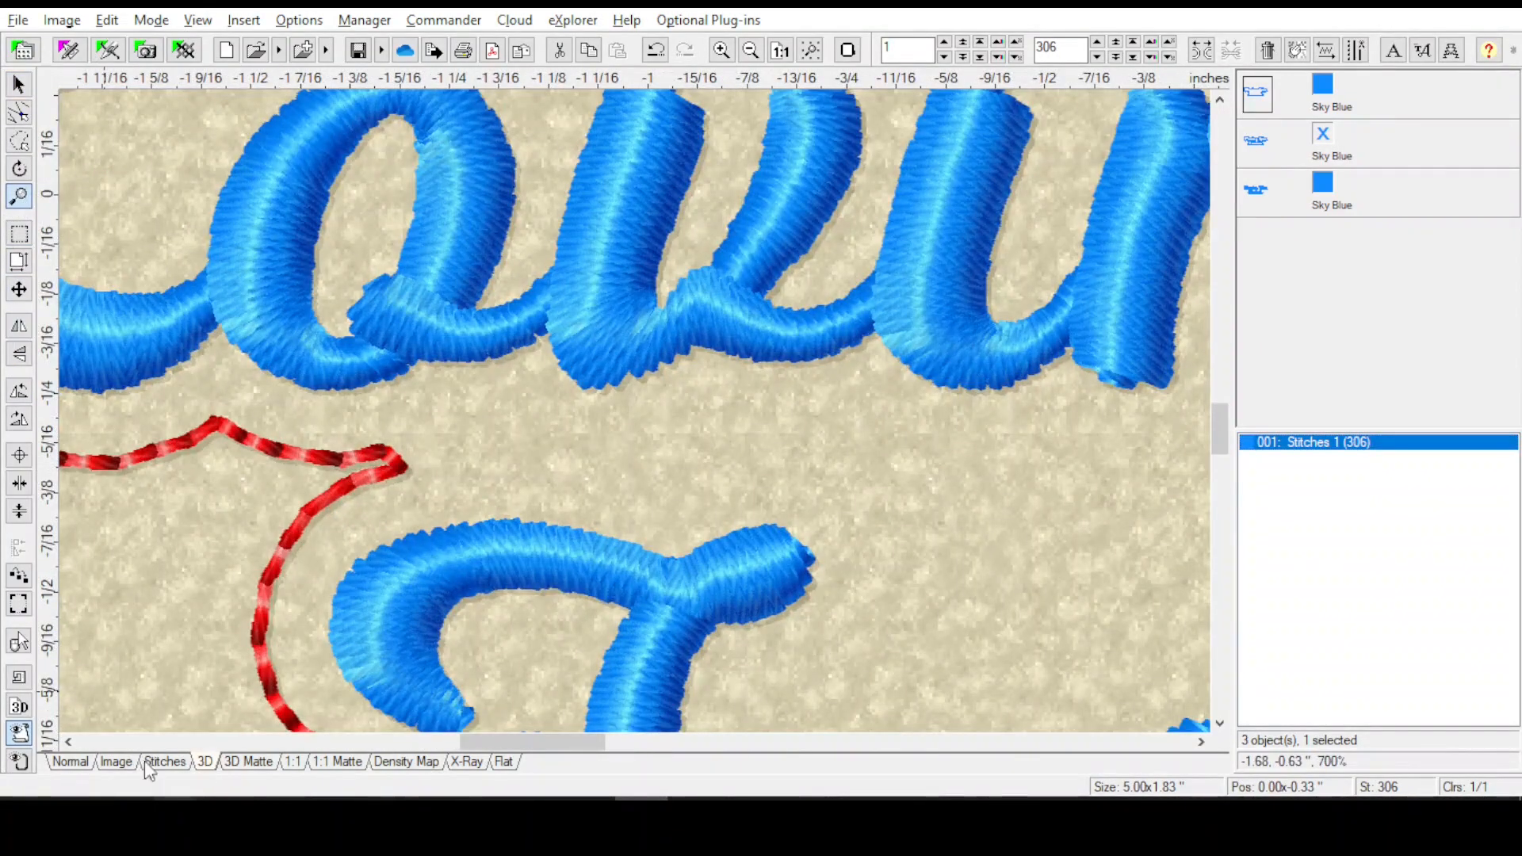
pyautogui.click(160, 764)
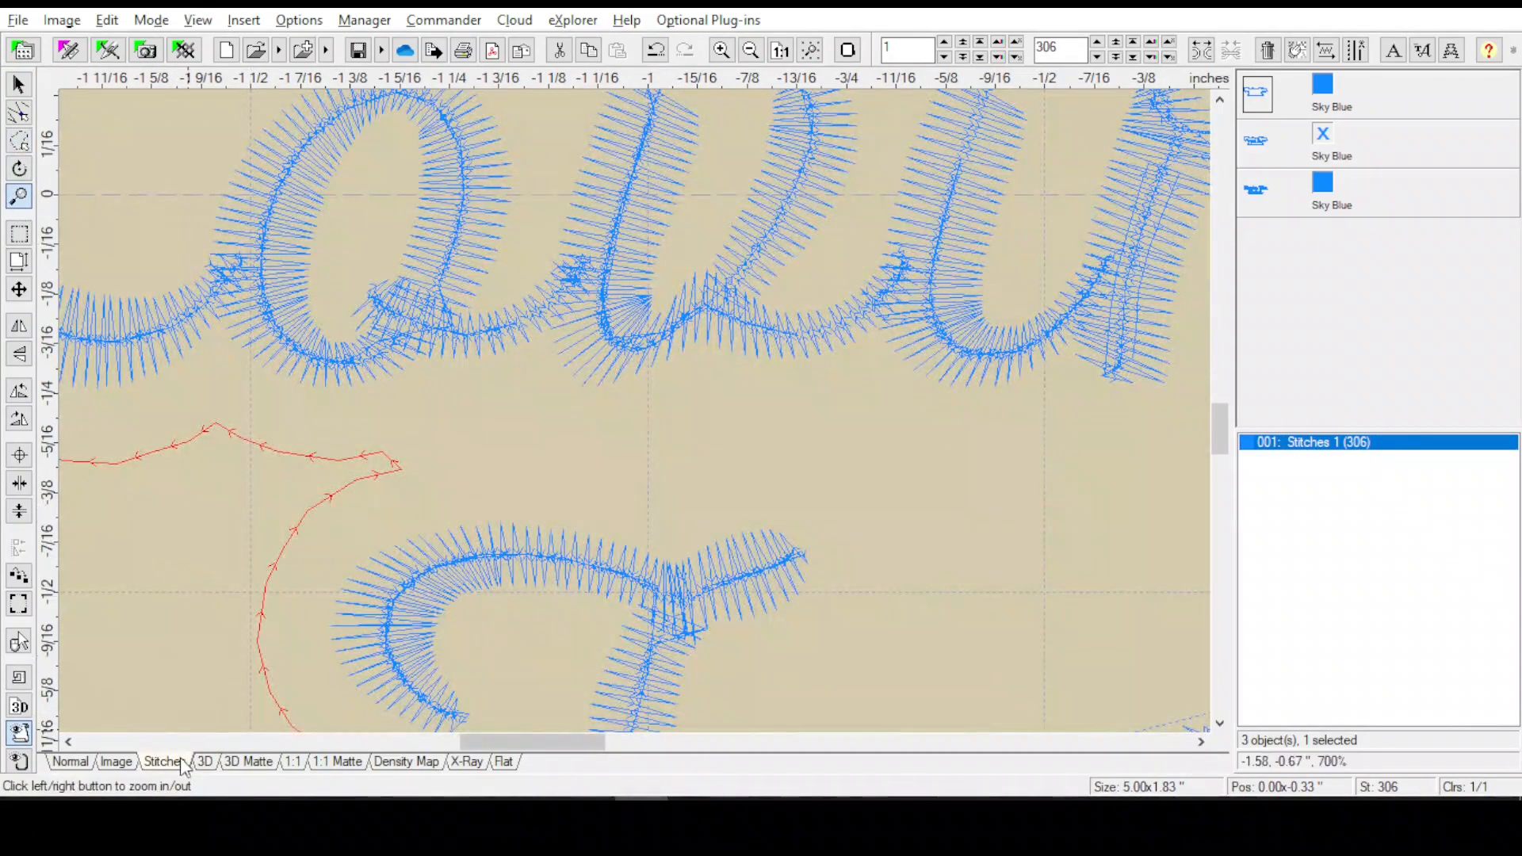
pyautogui.click(19, 111)
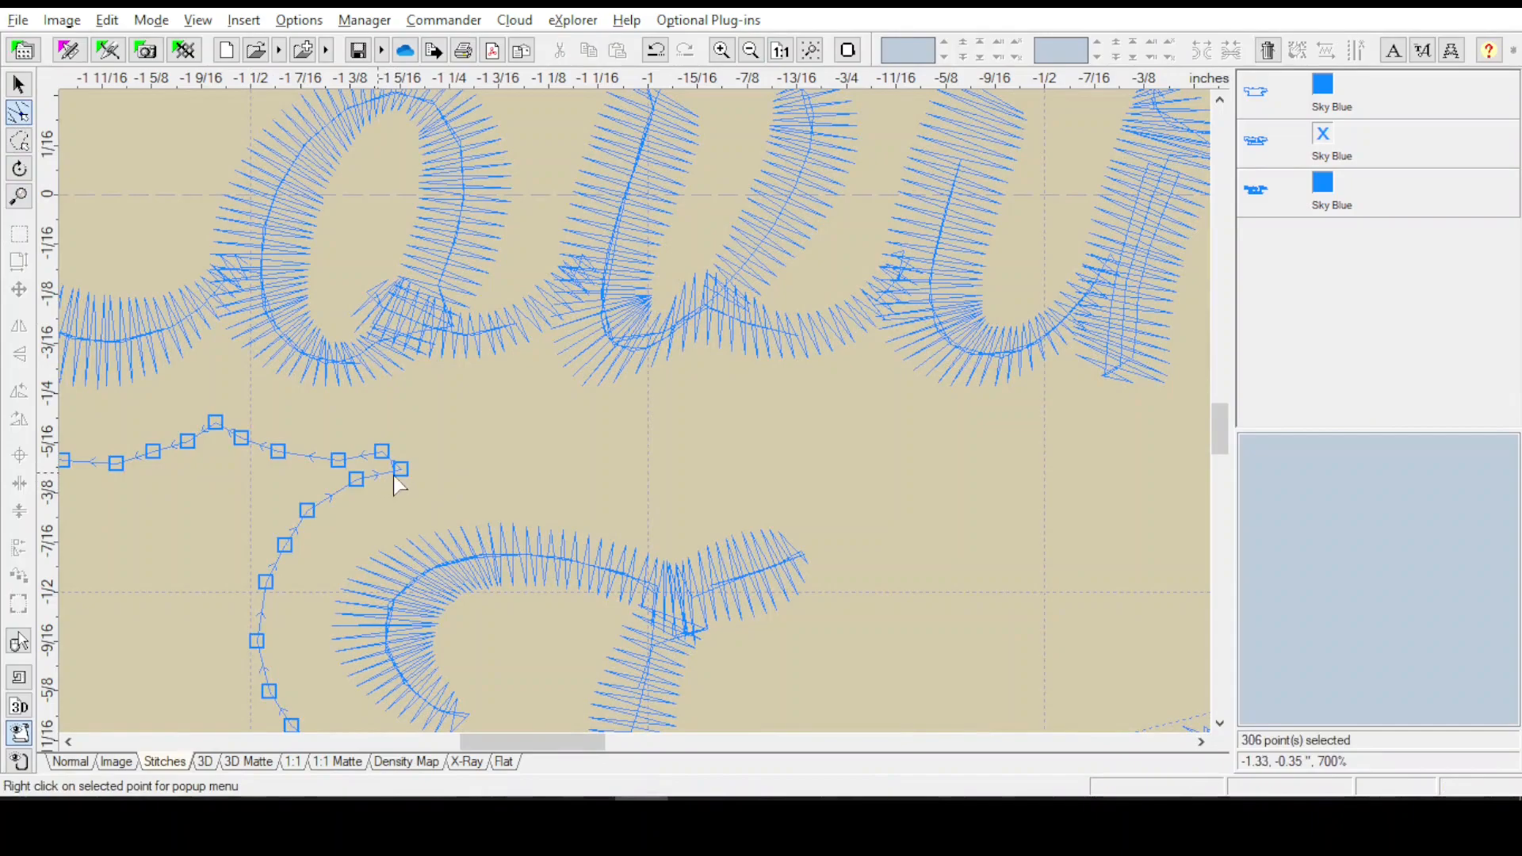
# - Delete the extra point at the outline notch's tip above the F and move the remaining tip point slightly inward
pyautogui.moveTo(401, 469); pyautogui.dragTo(403, 473)
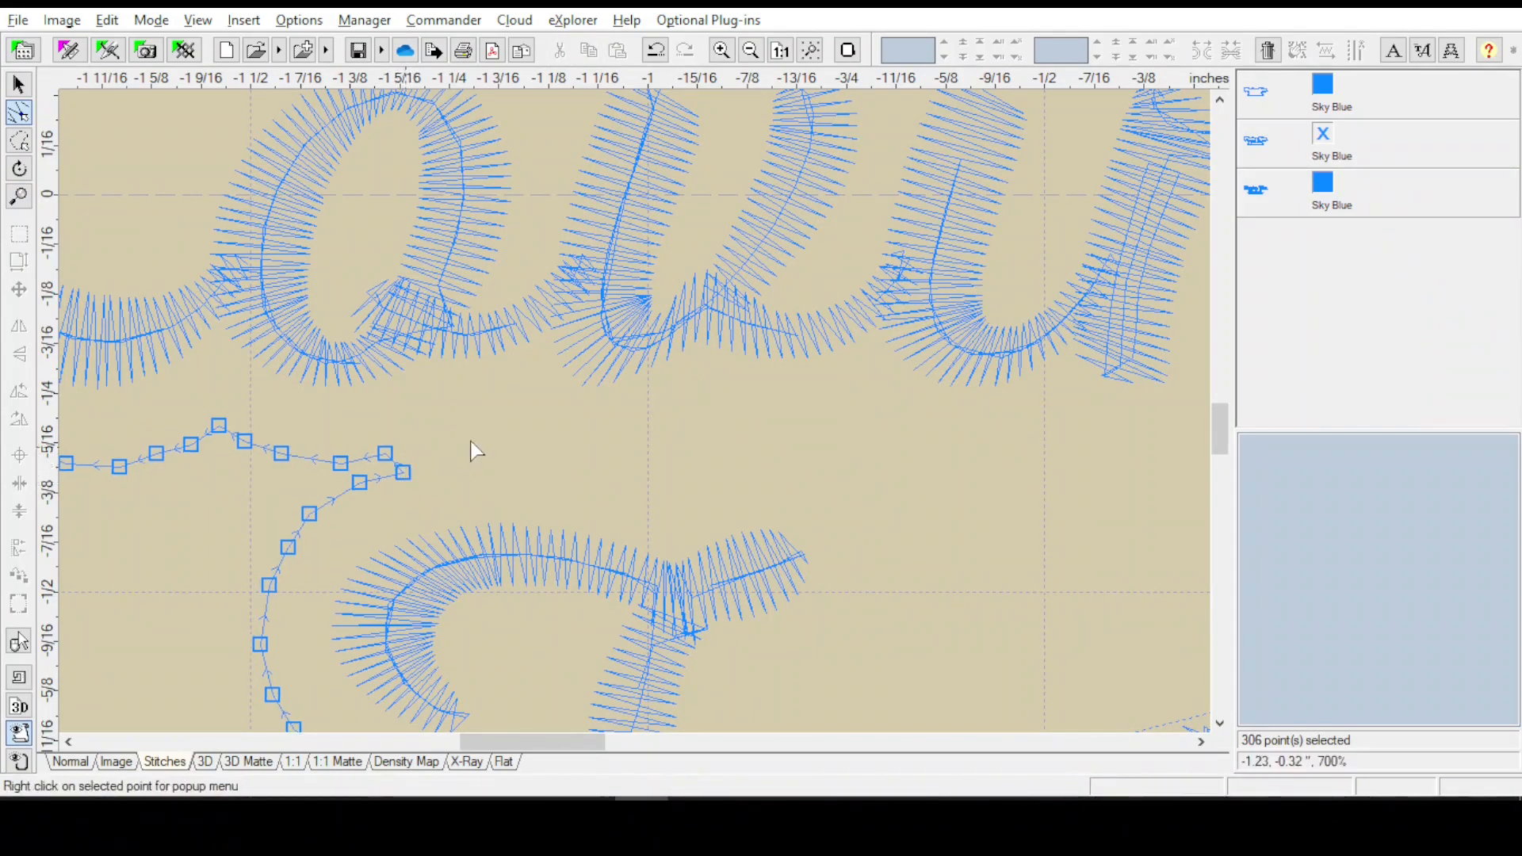
pyautogui.hotkey('ctrl', 'z')
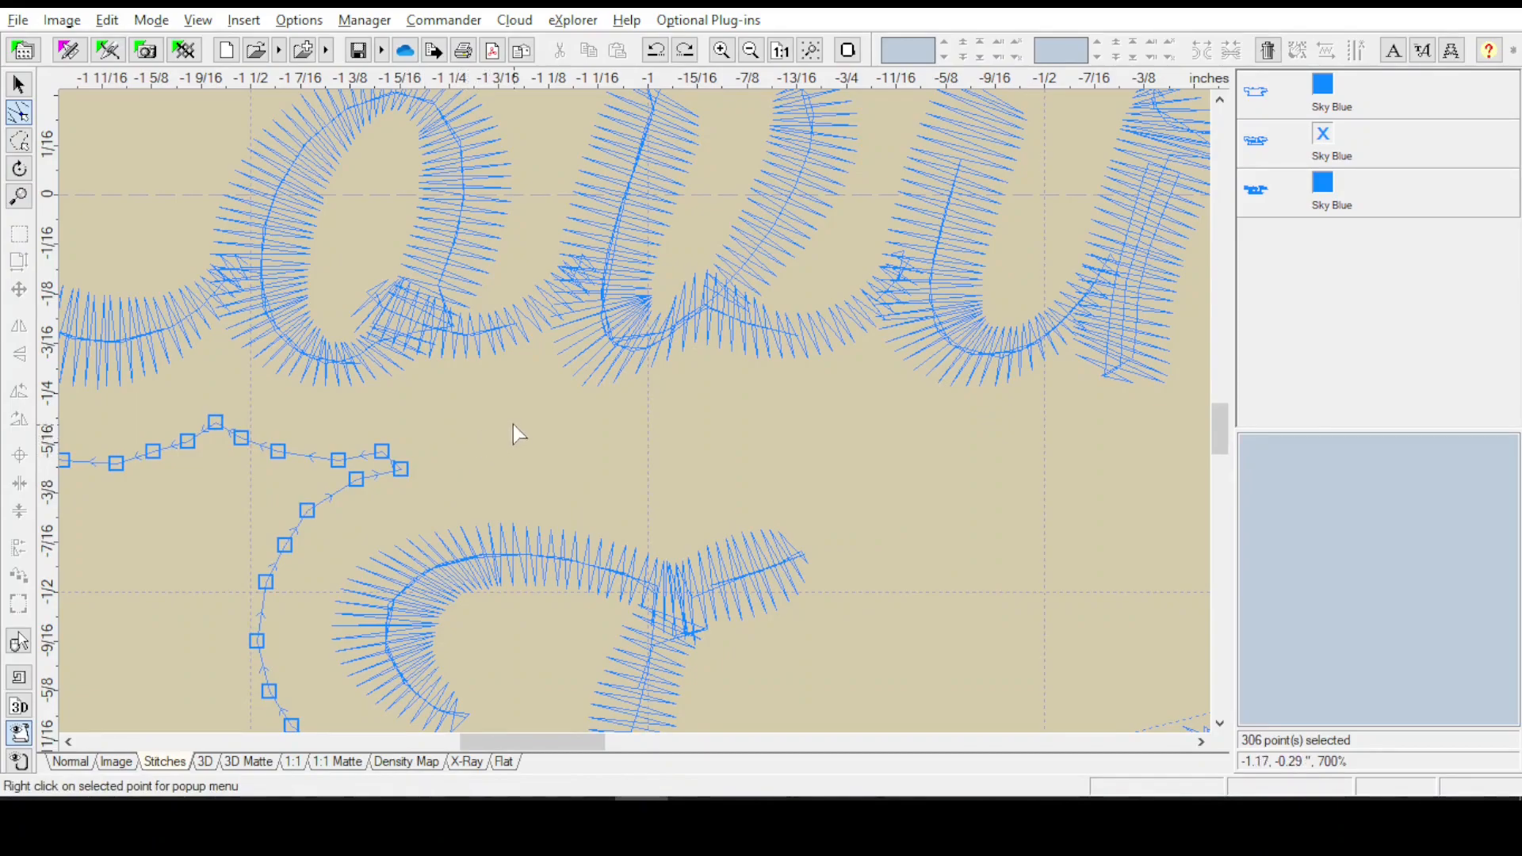
pyautogui.click(401, 469)
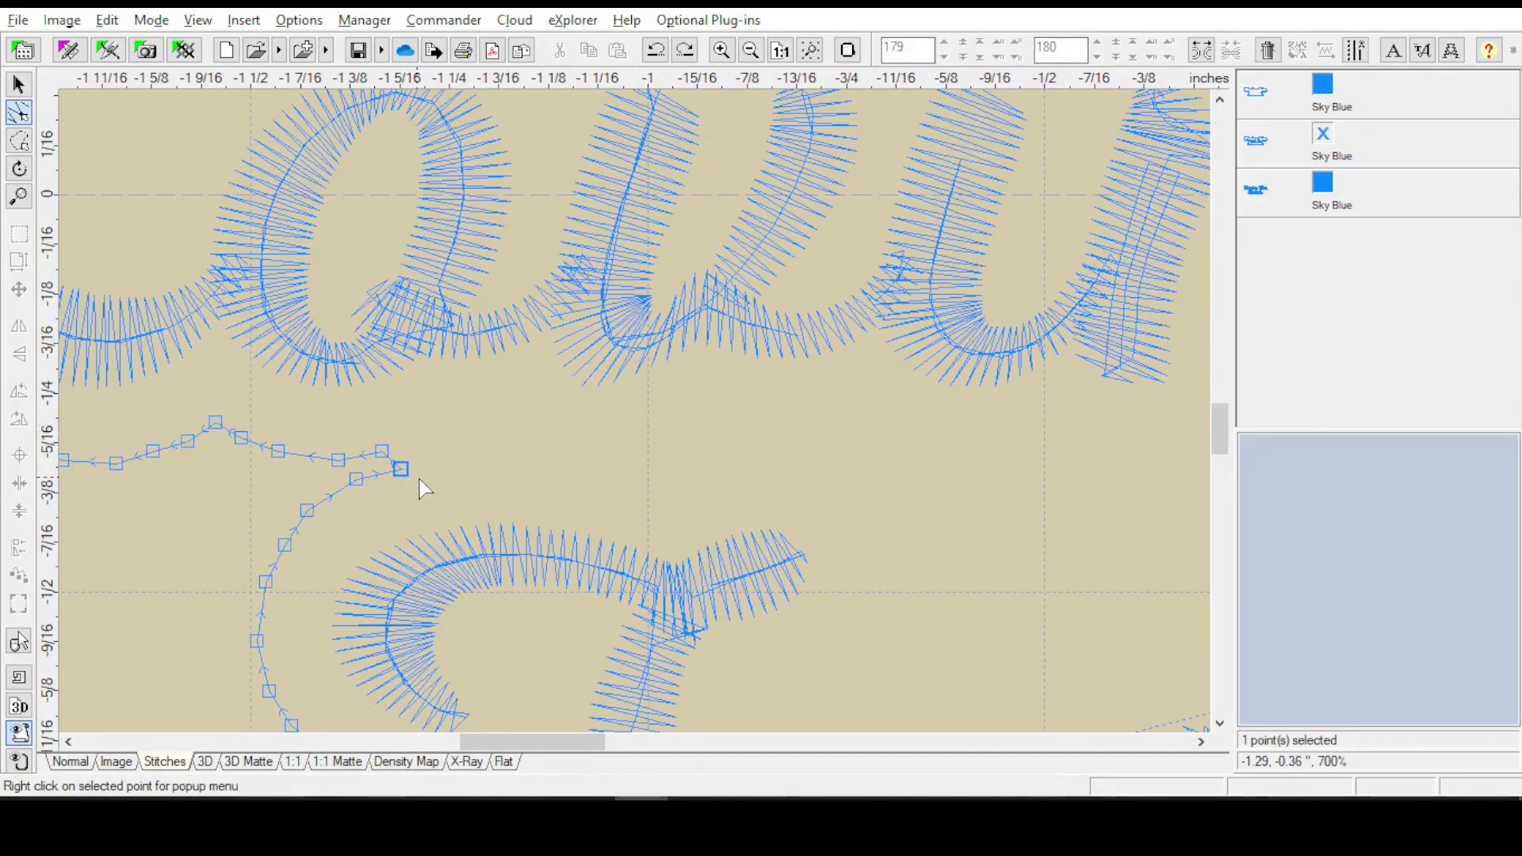
pyautogui.click(382, 452)
pyautogui.press('Delete')
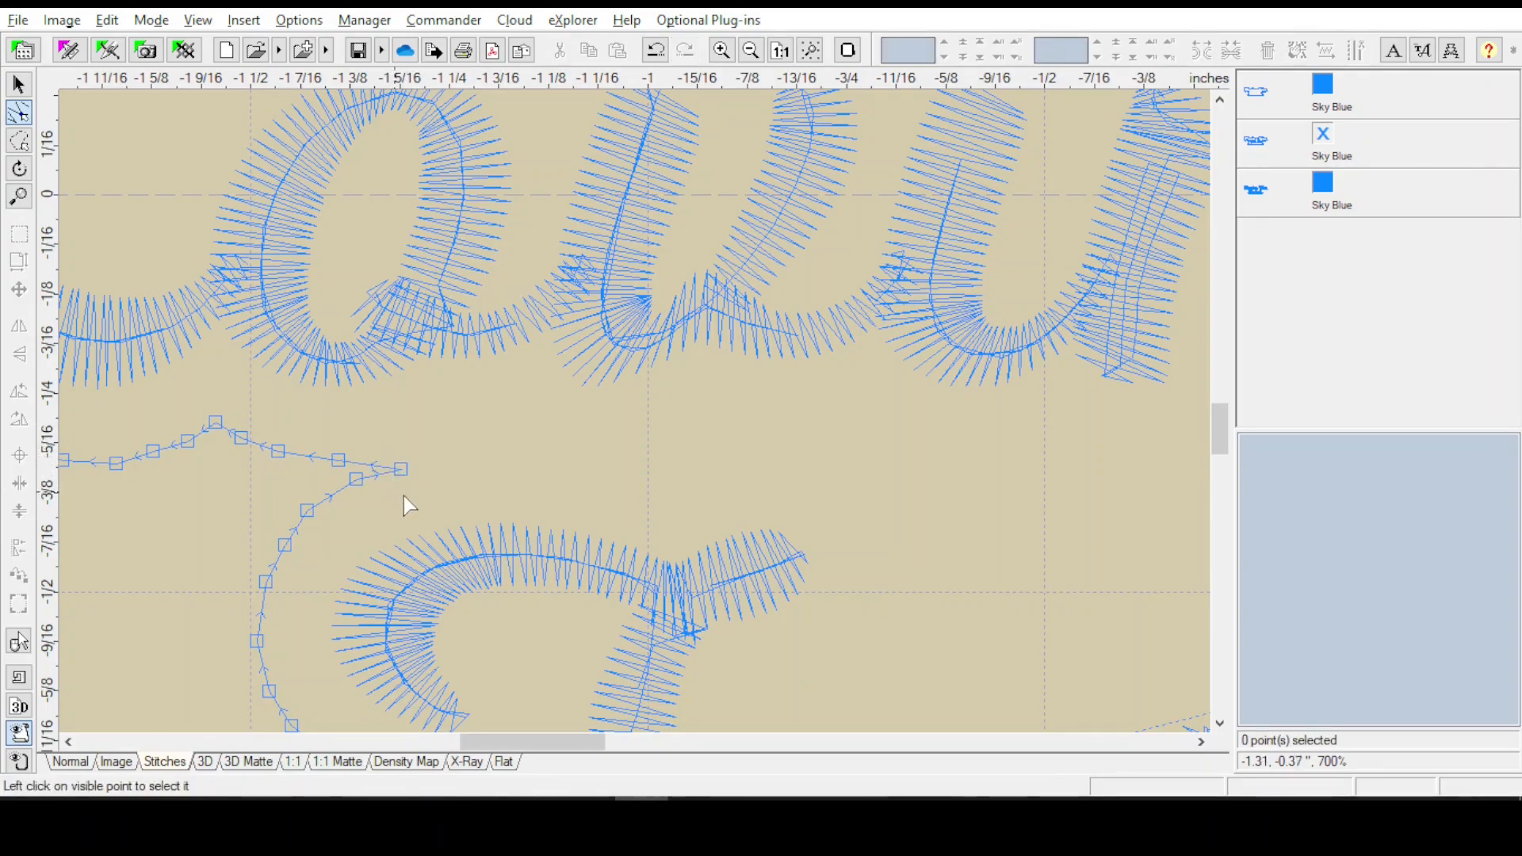
pyautogui.moveTo(402, 471); pyautogui.dragTo(376, 459)
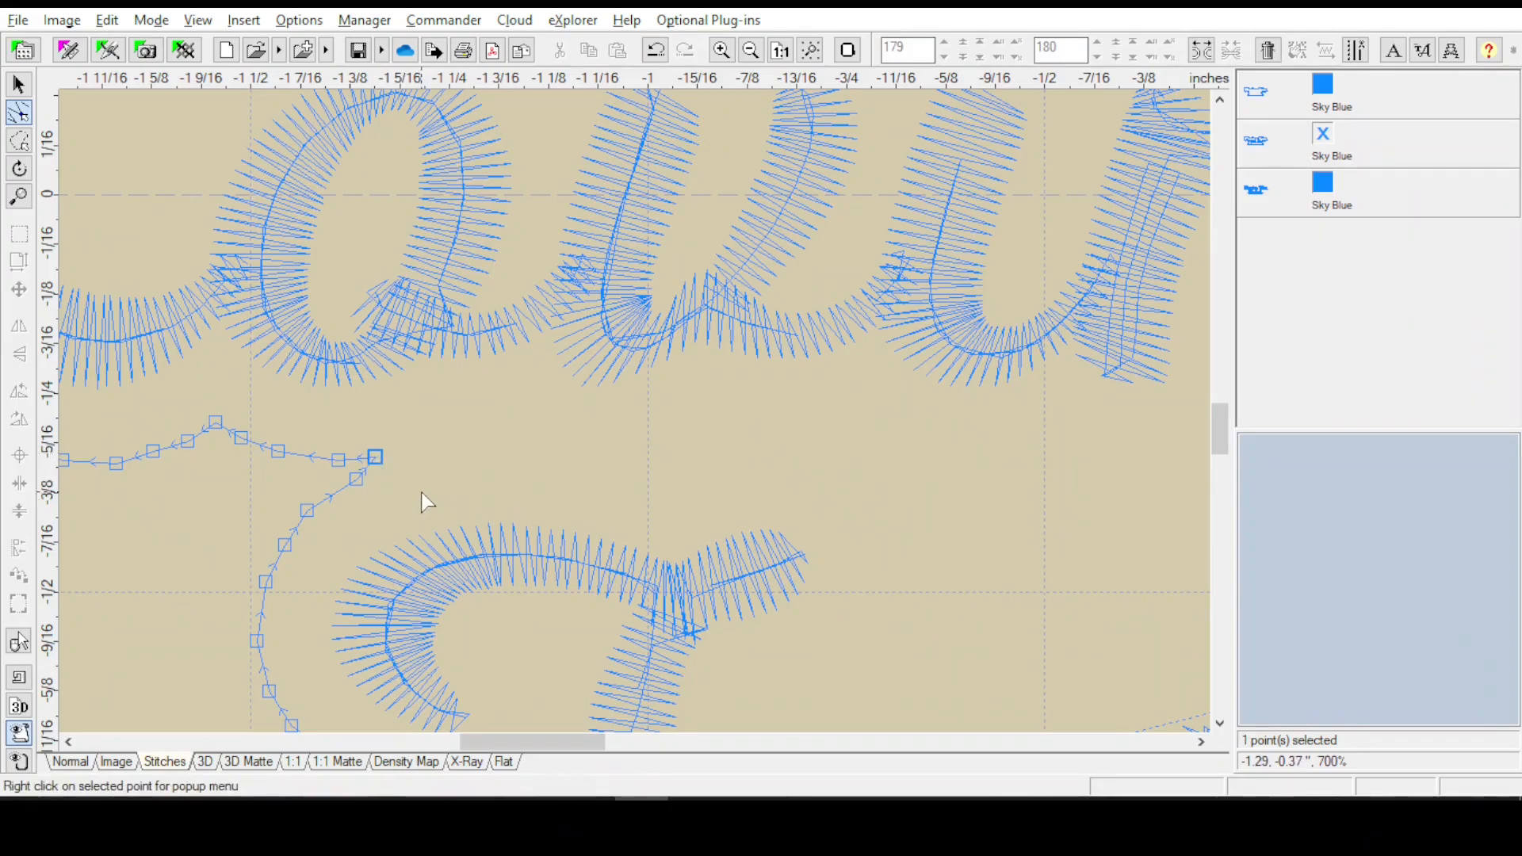
# - Leave point editing and view the whole outlined lettering in the 3D view to check the cleaned outline
pyautogui.click(19, 84)
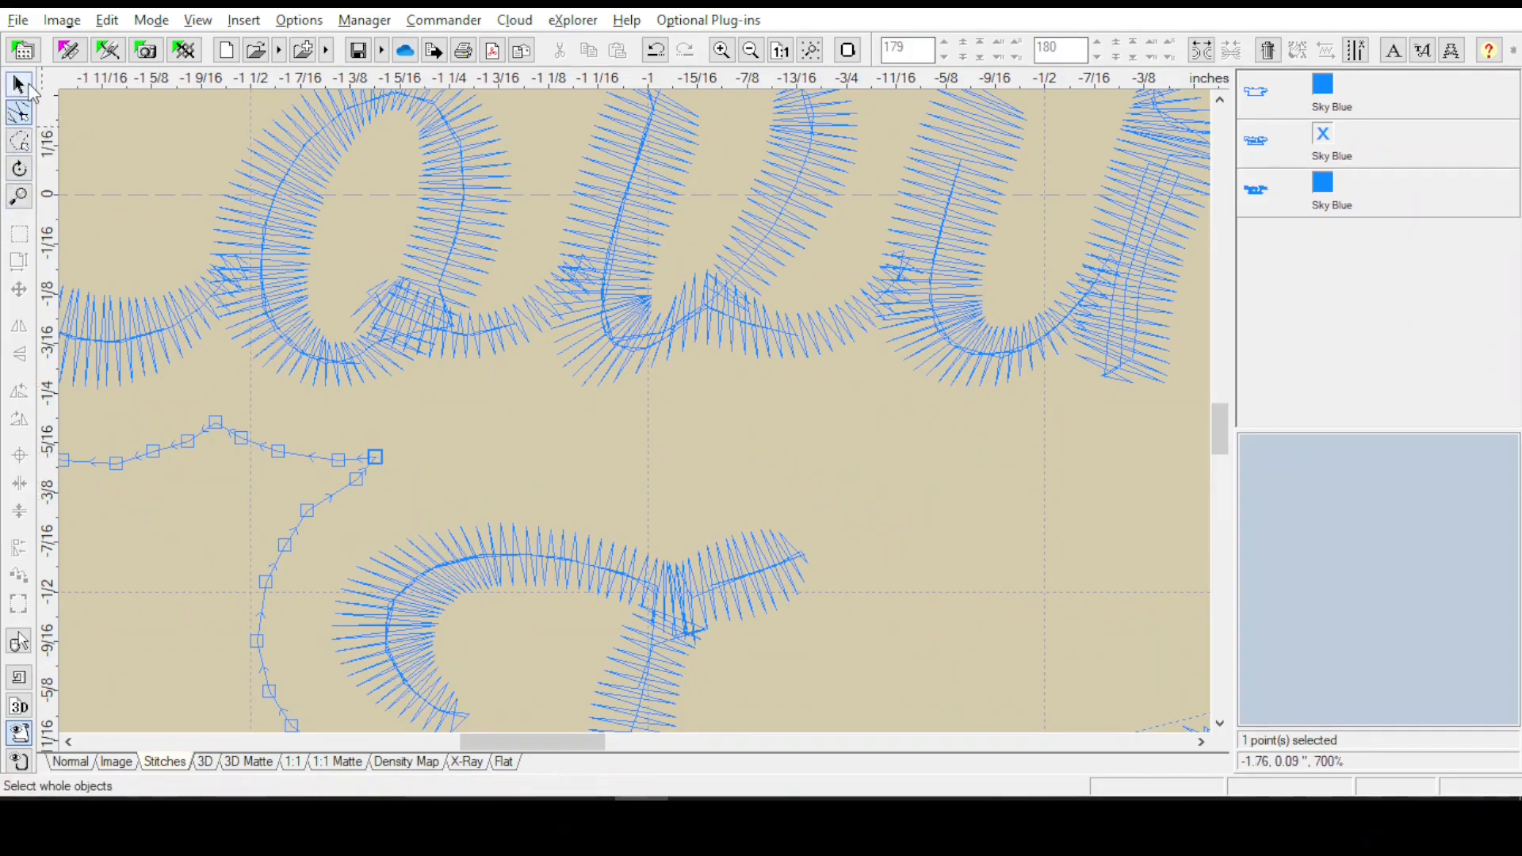
pyautogui.click(204, 762)
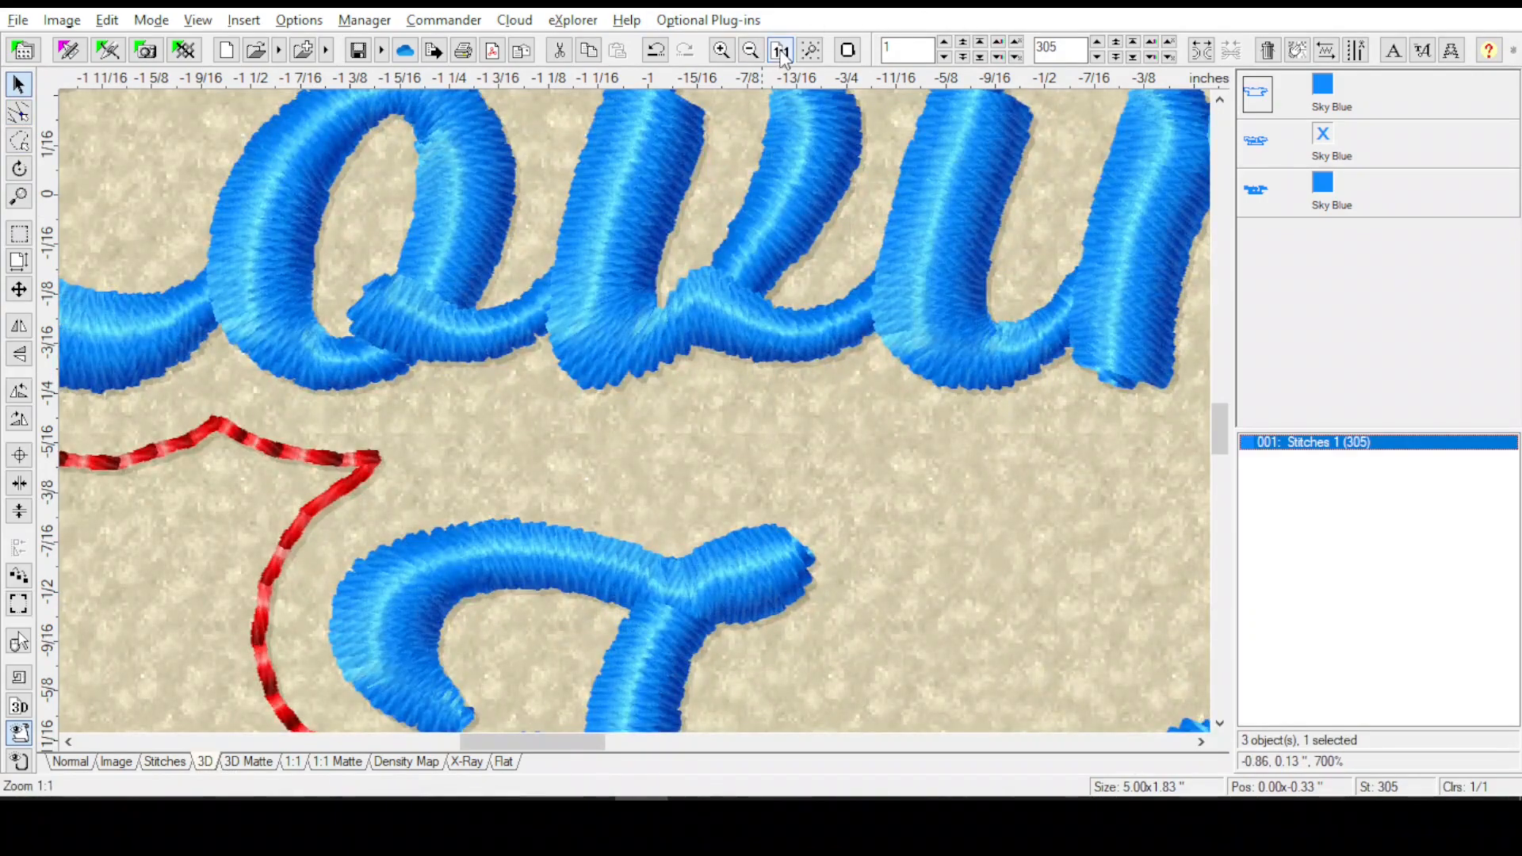
pyautogui.click(780, 50)
pyautogui.click(19, 196)
pyautogui.click(666, 452)
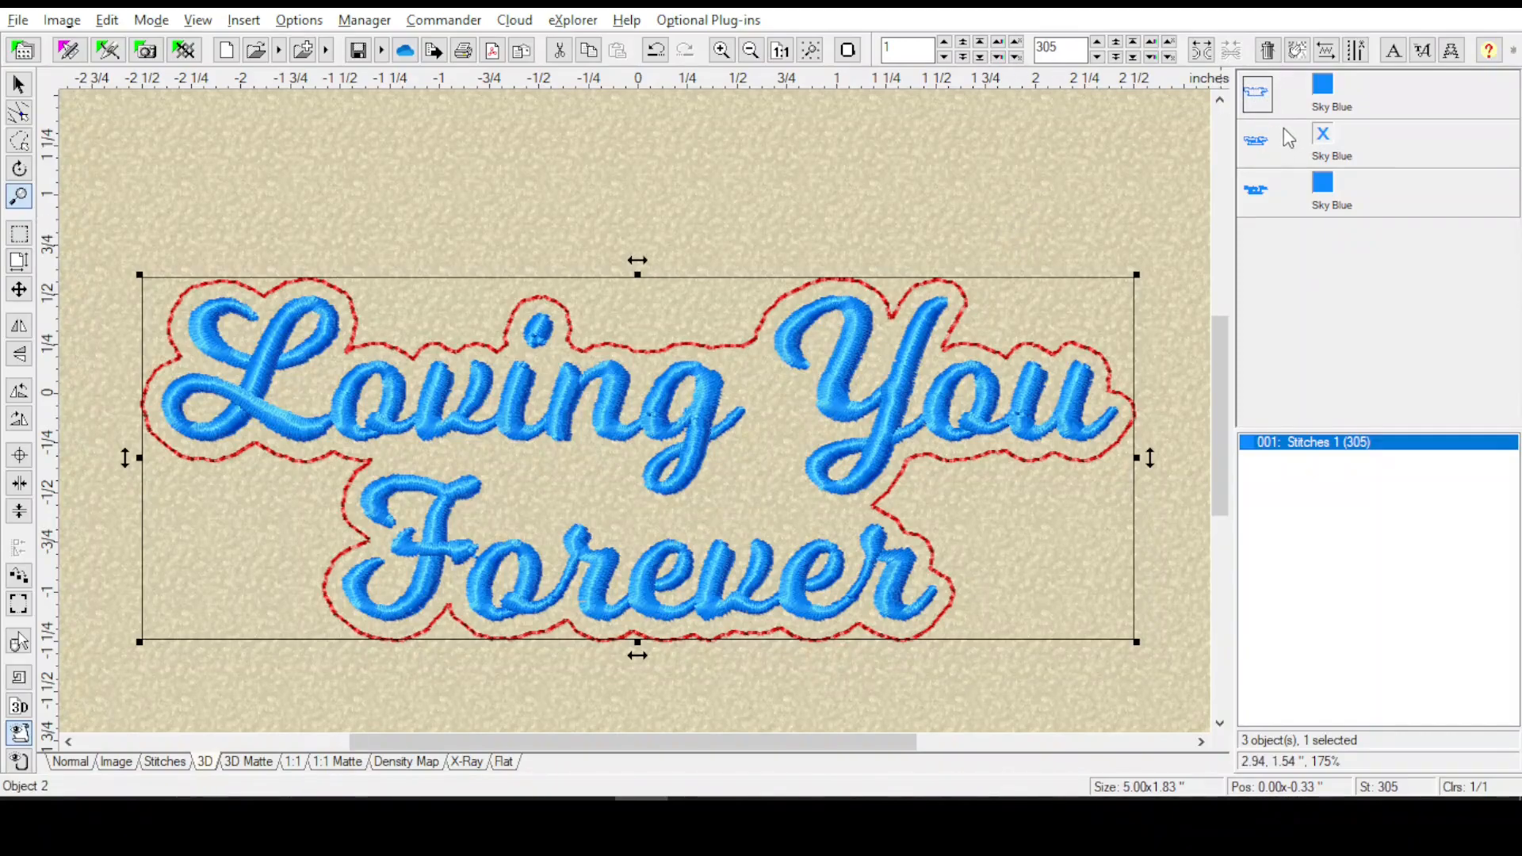
# - Delete the hidden original contour object that contains the separate inner segments
pyautogui.click(1262, 145)
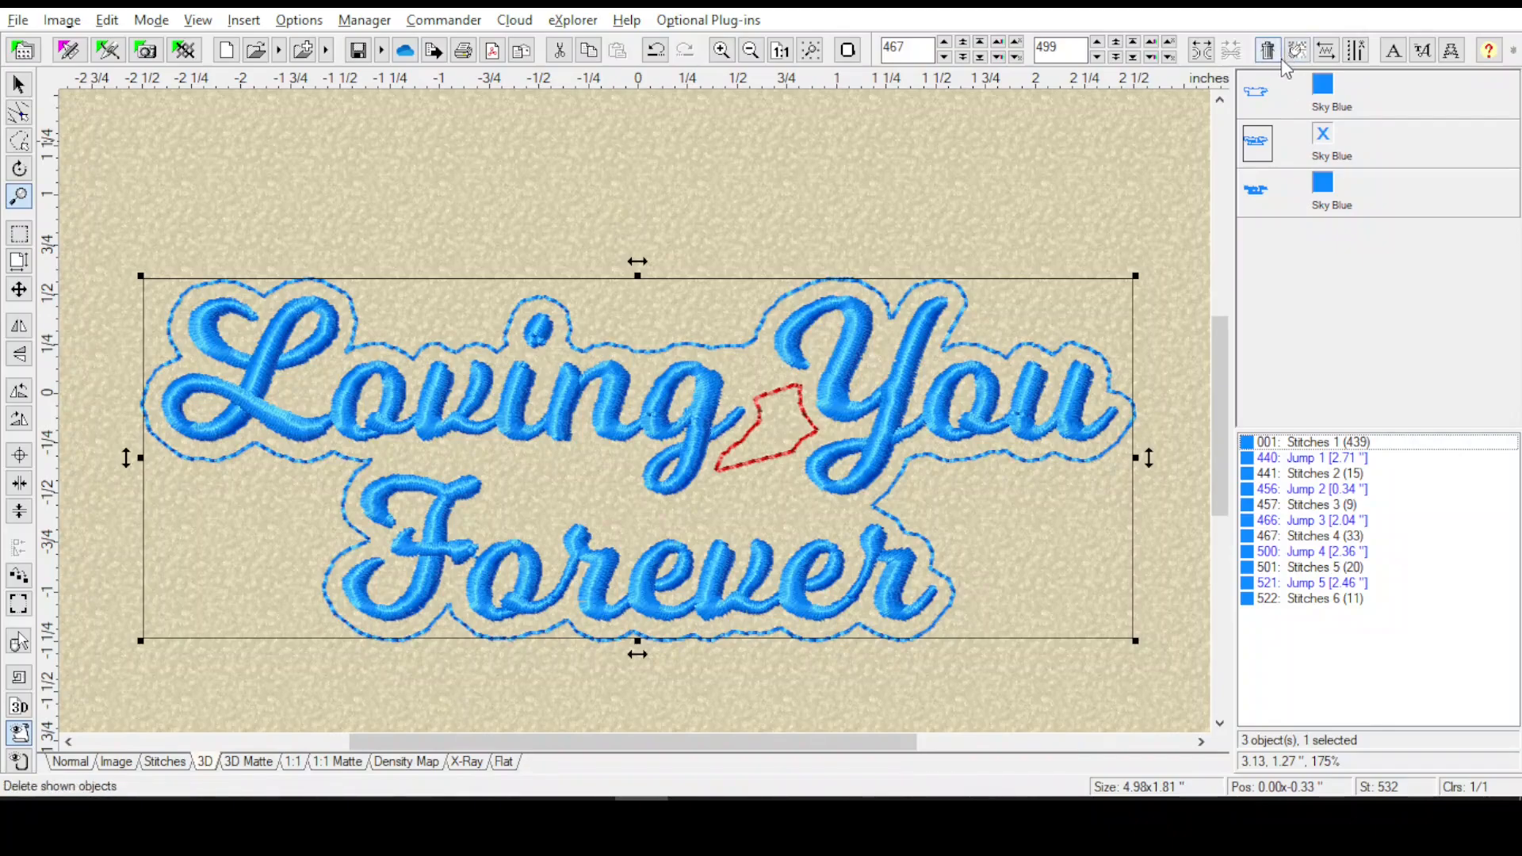
pyautogui.click(19, 84)
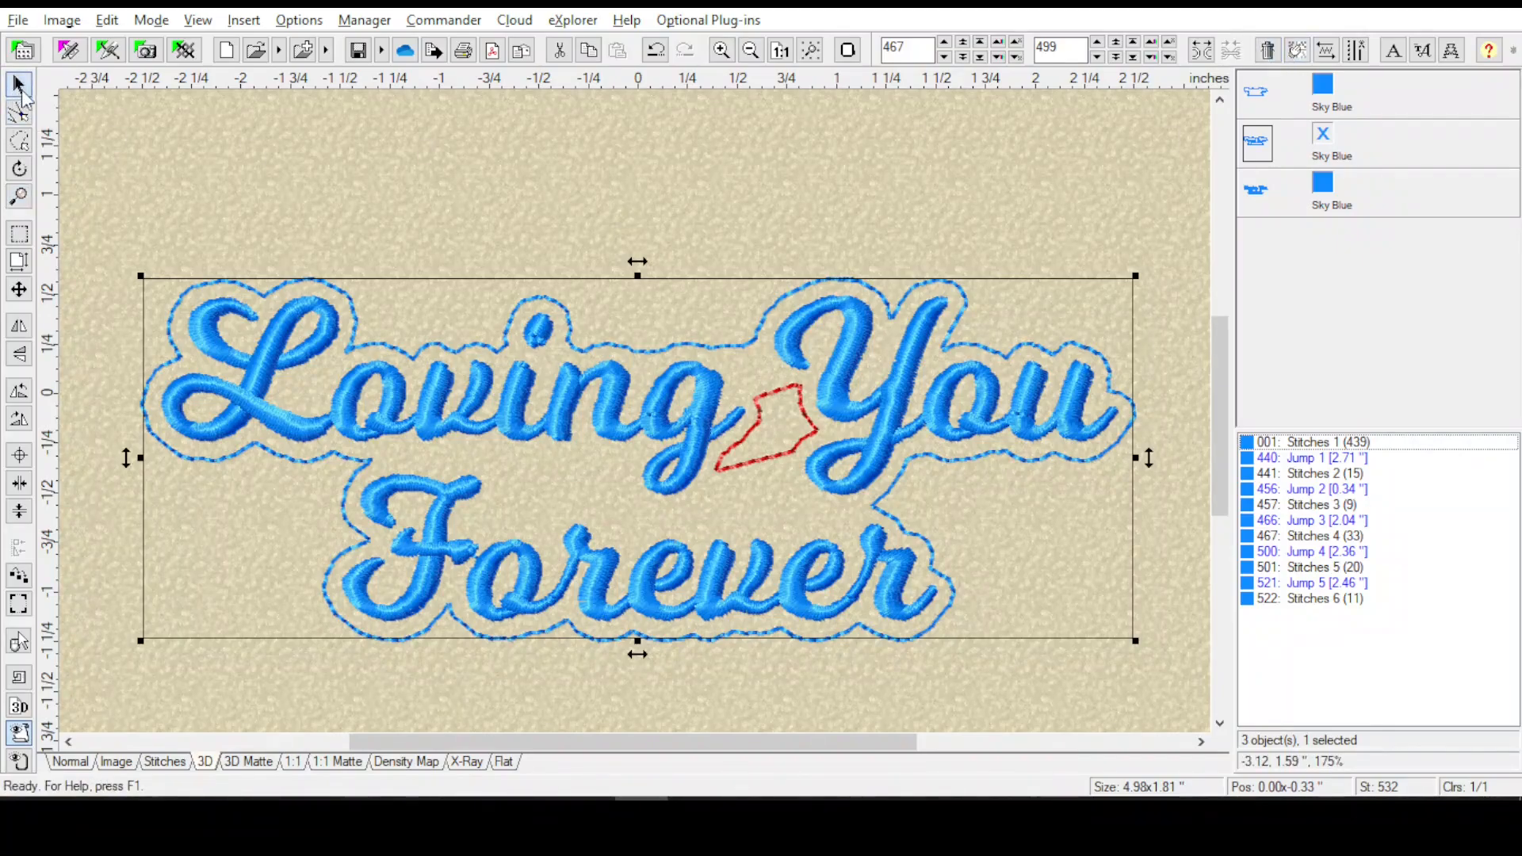
pyautogui.click(1268, 50)
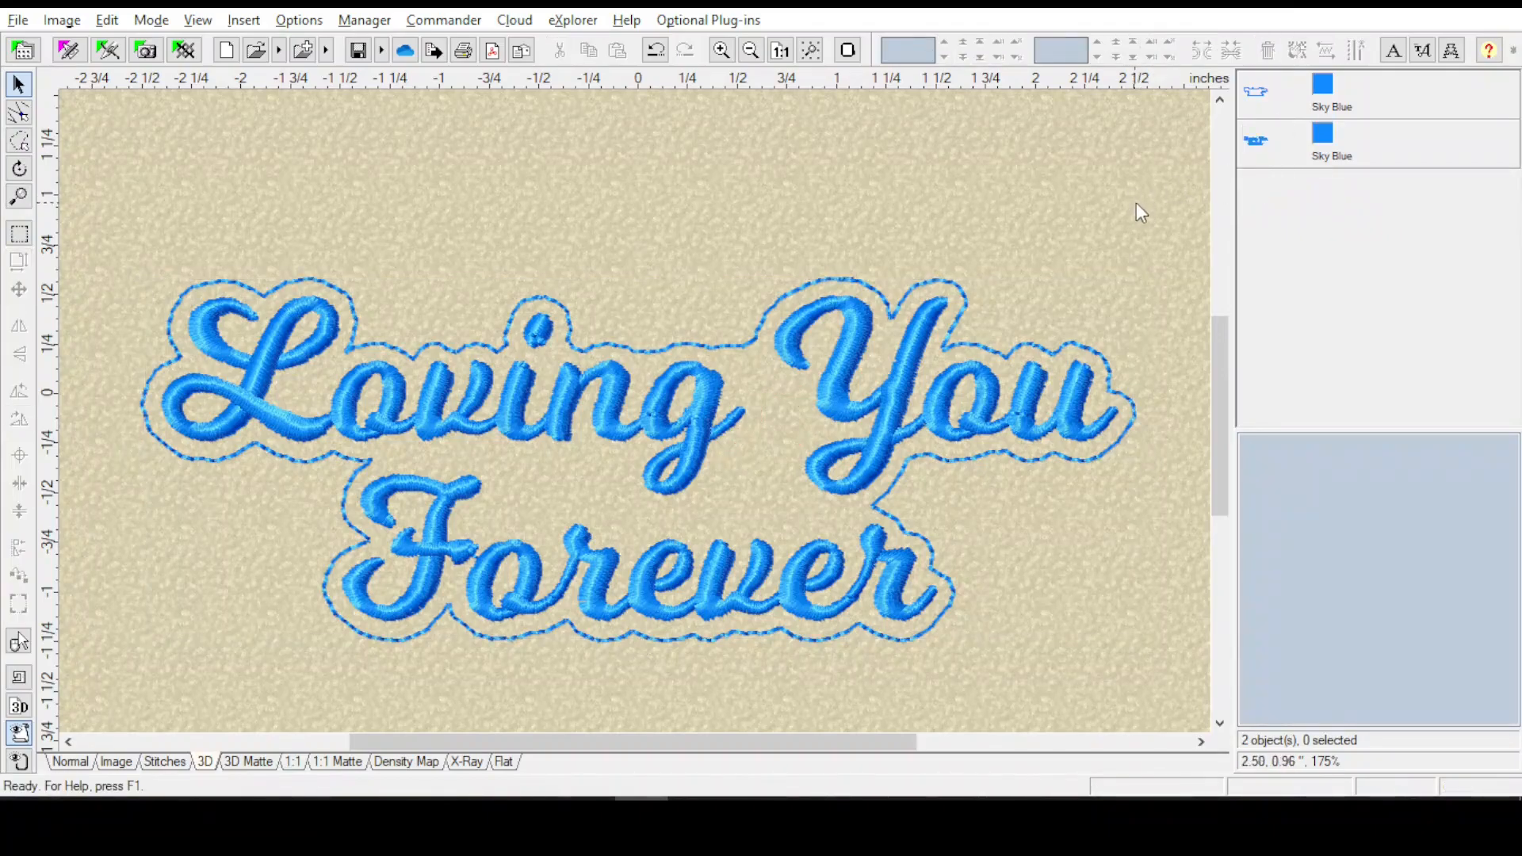
# - Start a Plate effect with 0 mm inflate on the cleaned outline, with both fill and outline
pyautogui.click(1264, 94)
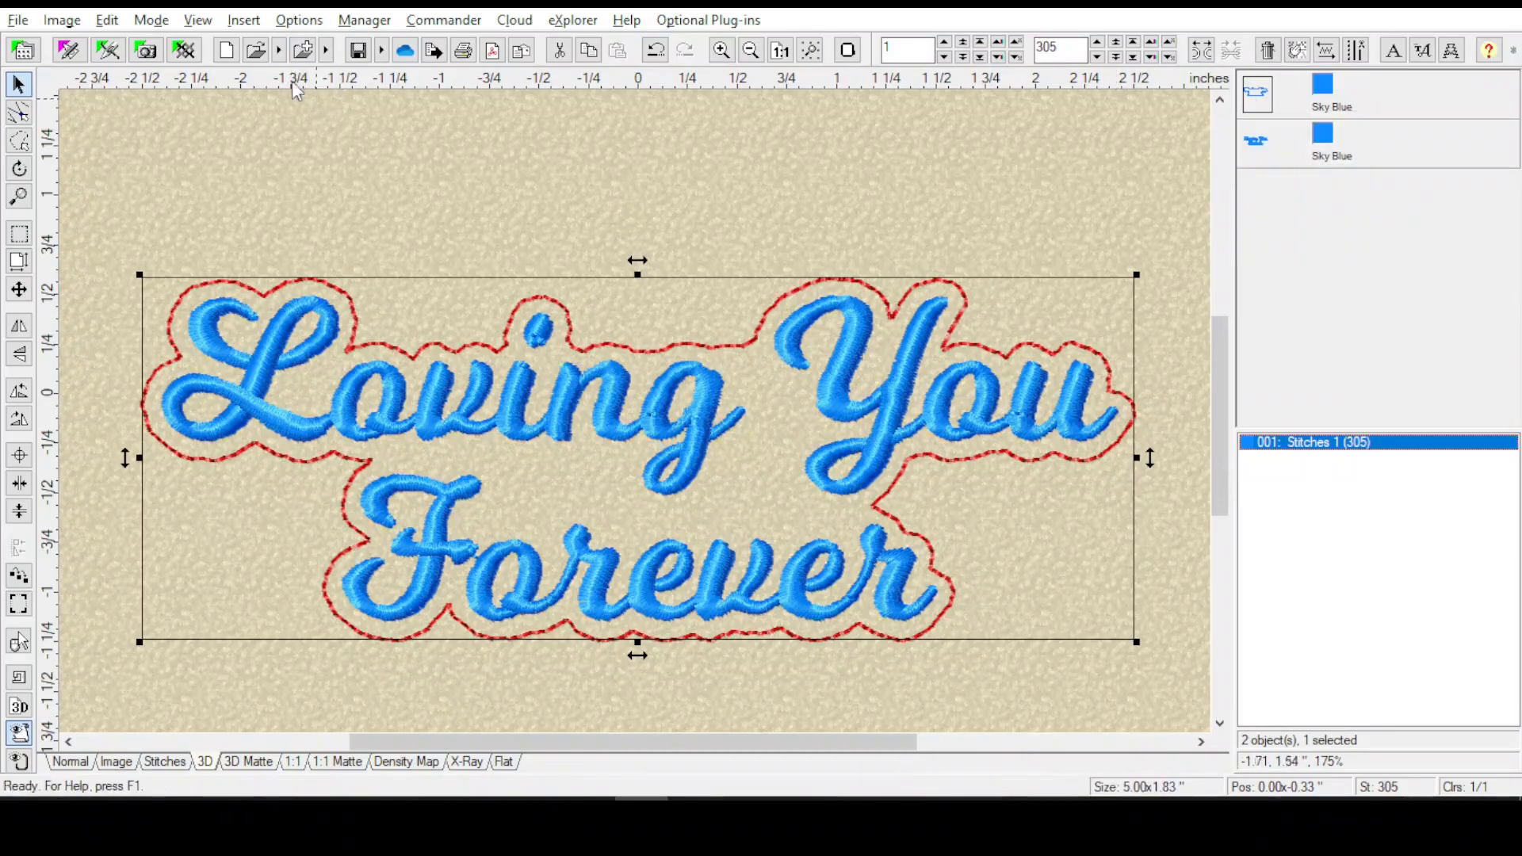
pyautogui.click(243, 20)
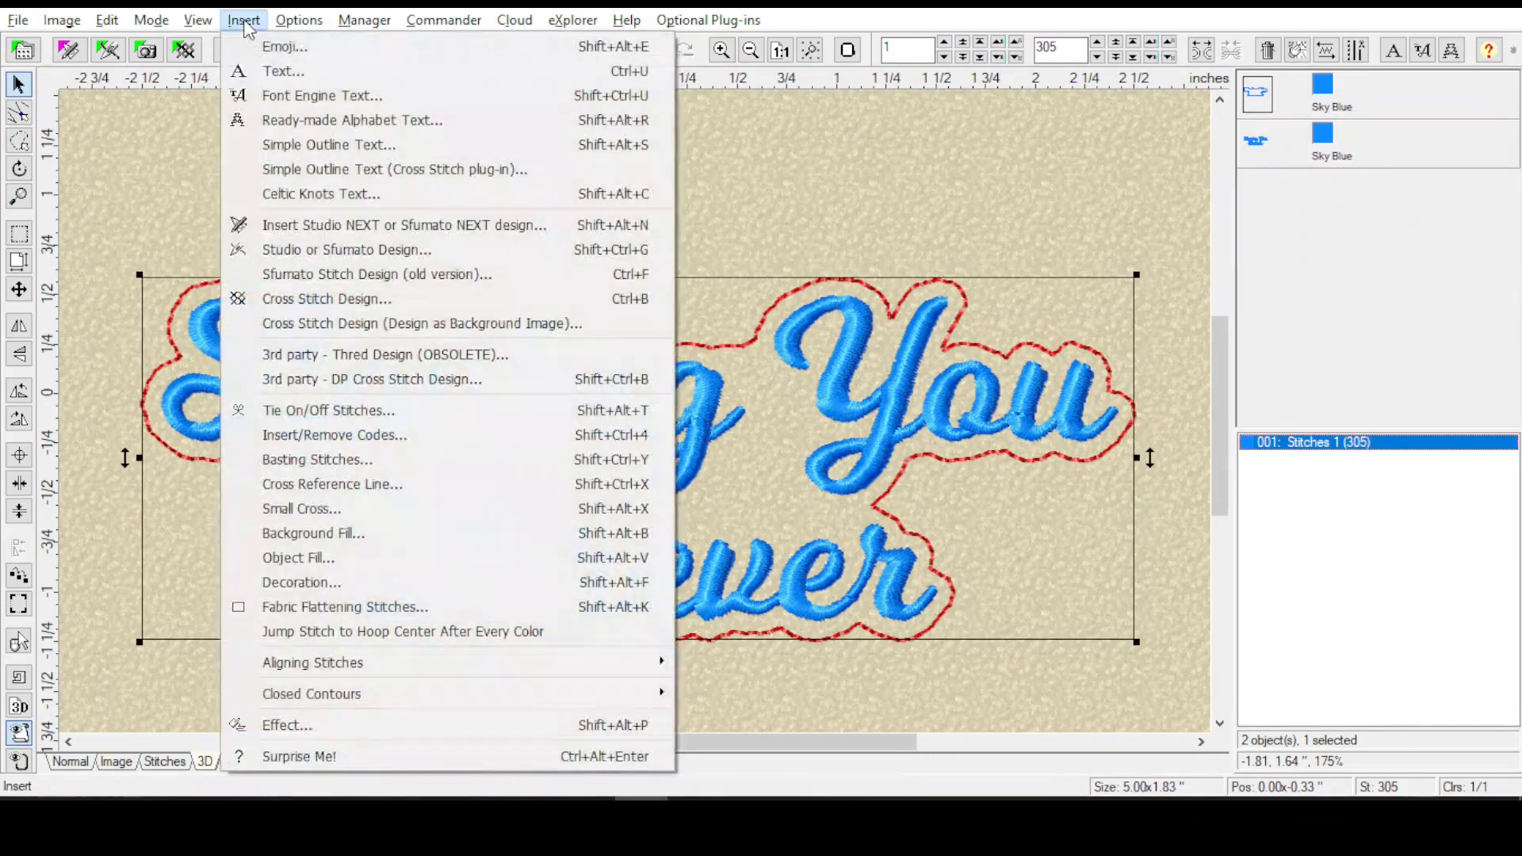
pyautogui.click(274, 724)
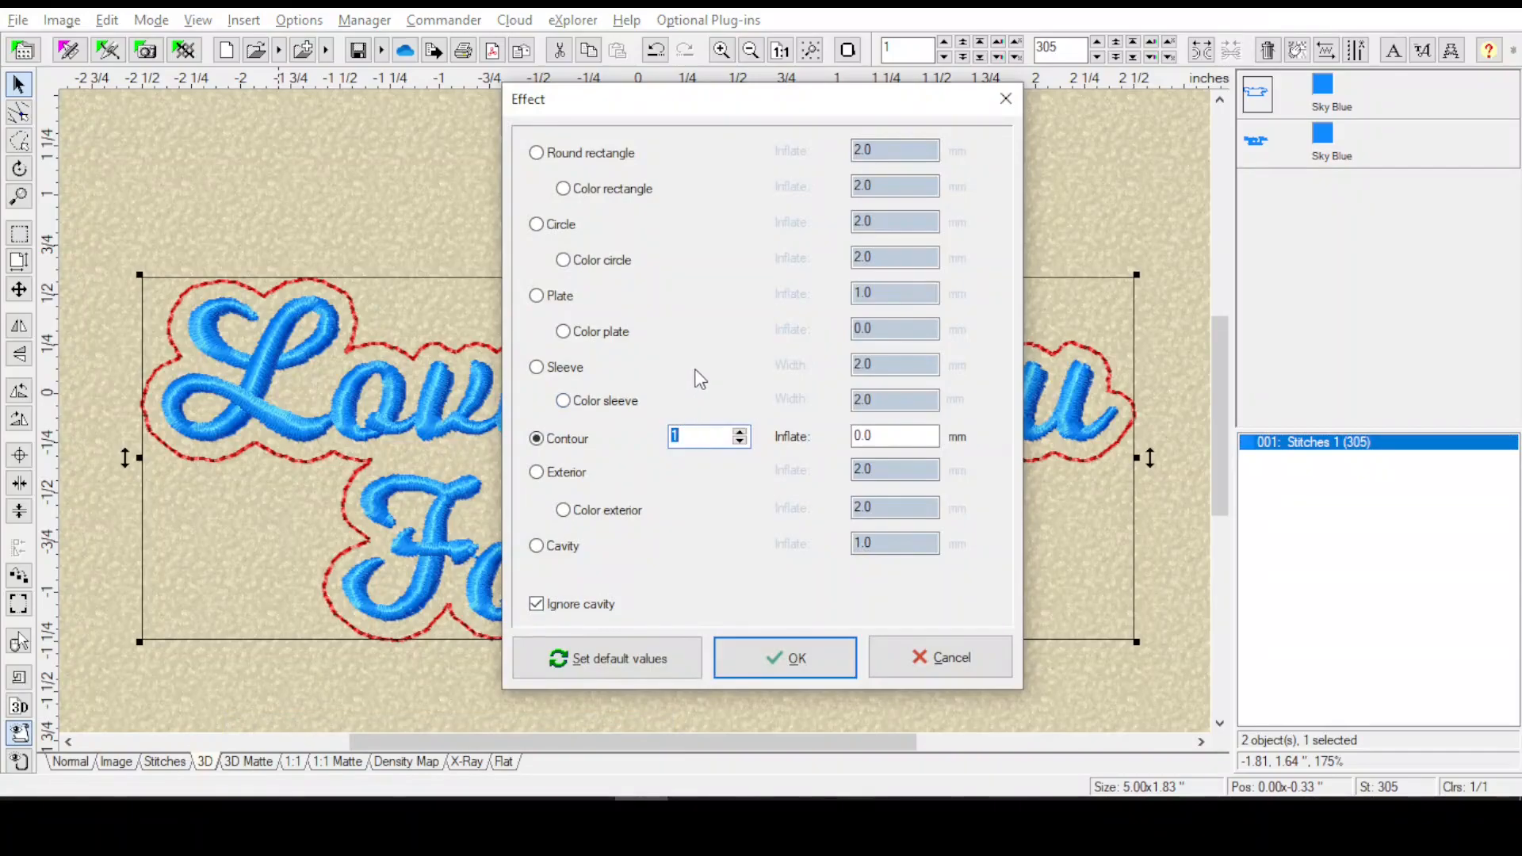
pyautogui.click(539, 299)
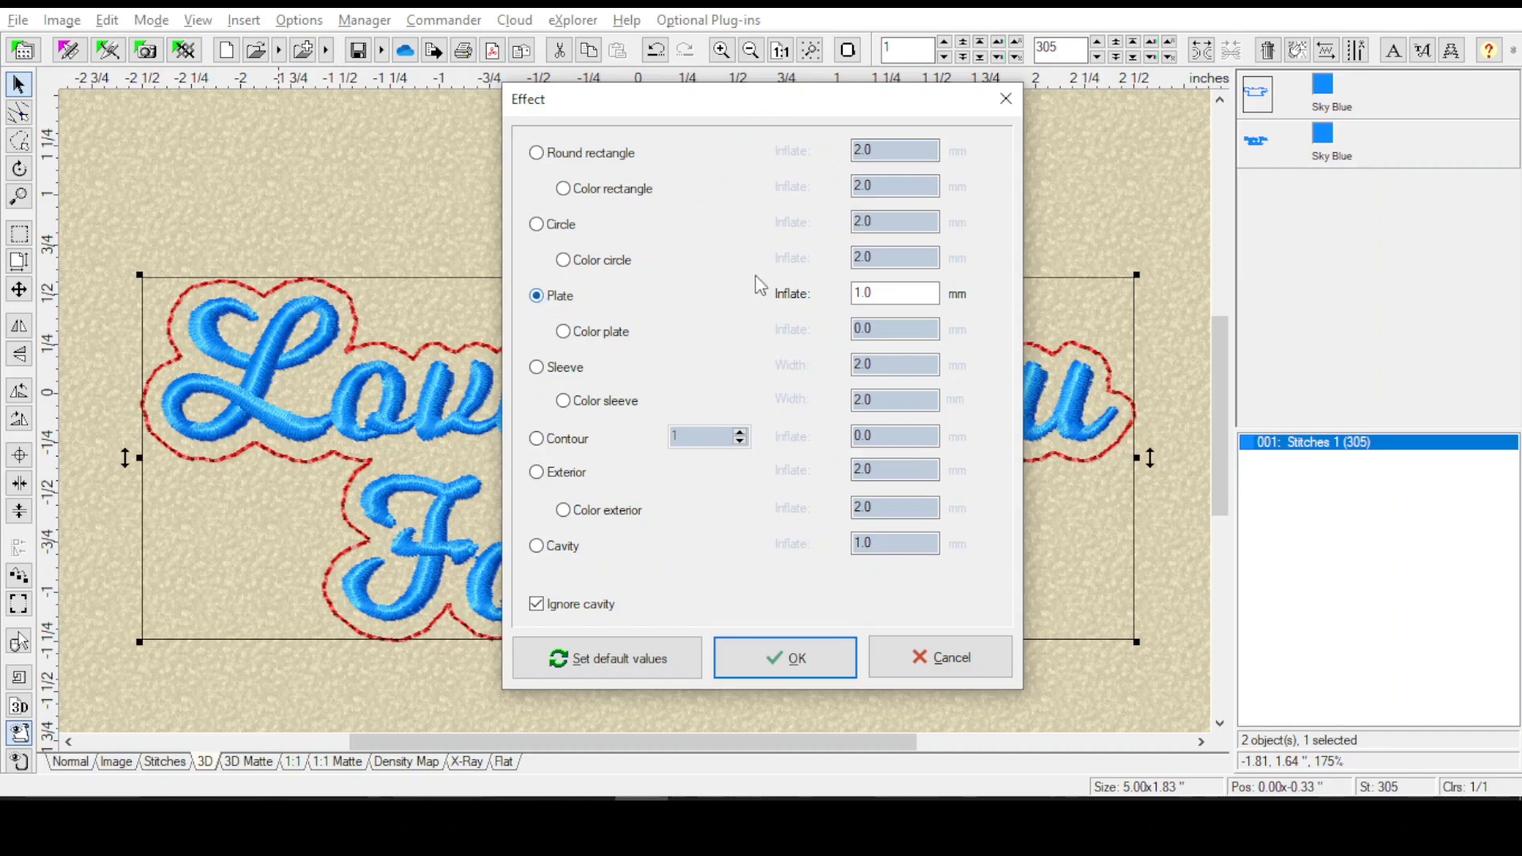
pyautogui.press('Tab')
pyautogui.write('0')
pyautogui.click(797, 666)
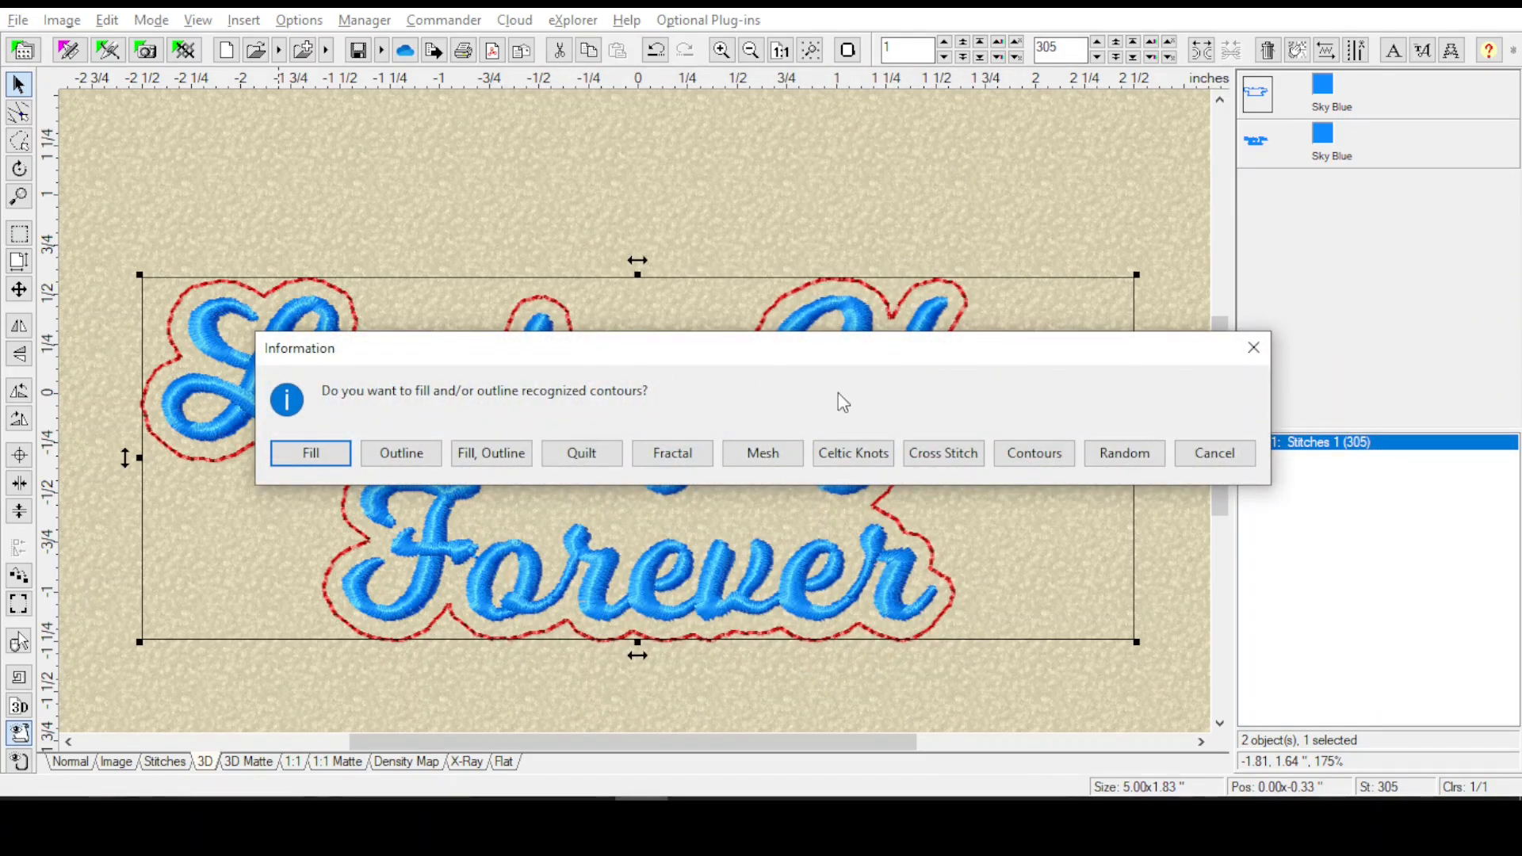
pyautogui.click(497, 460)
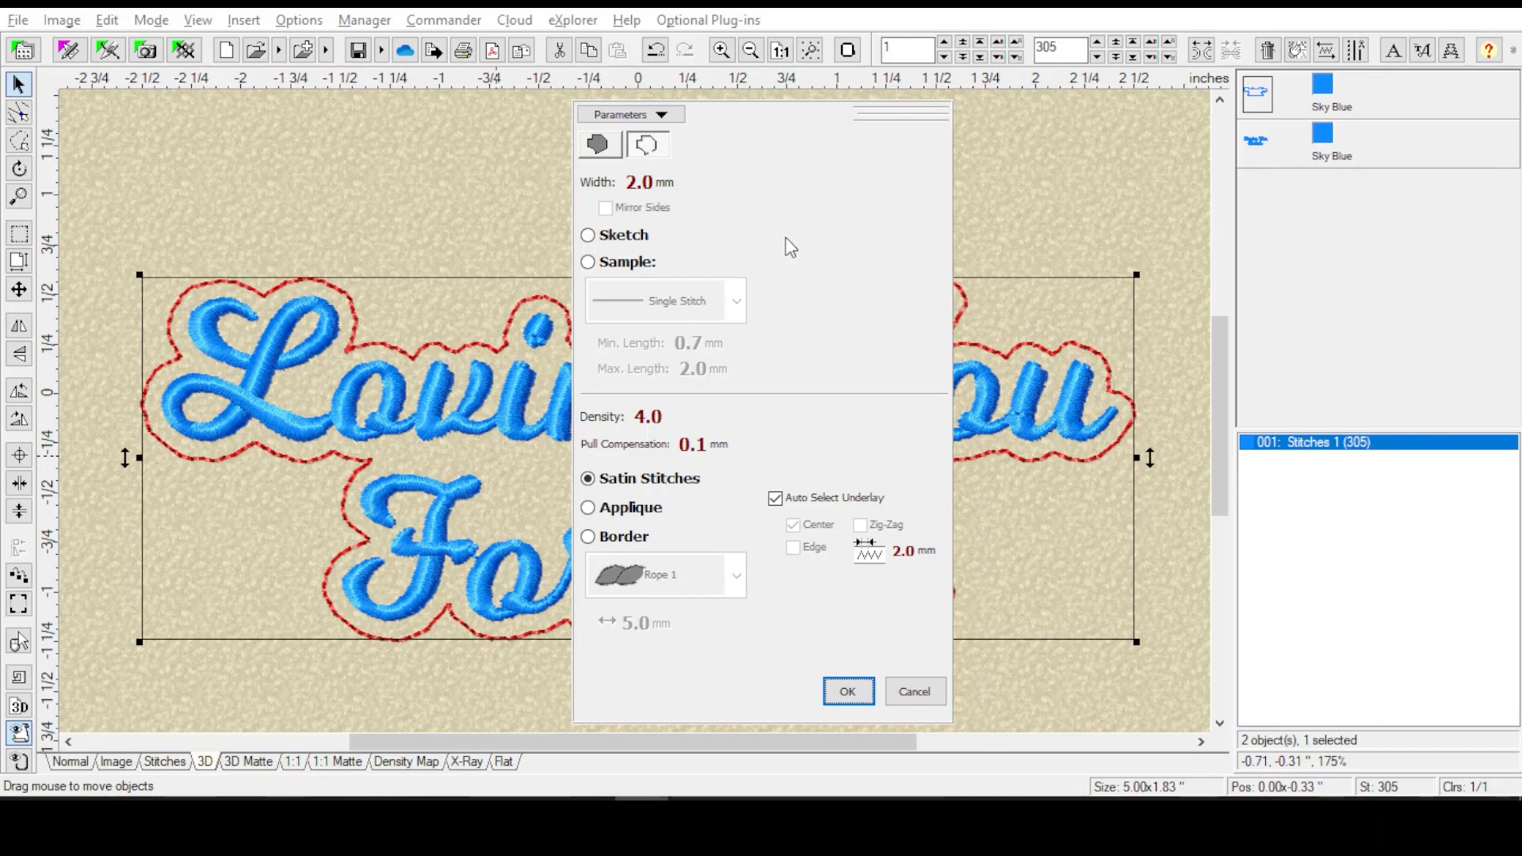
# - Set the plate's fill to Plain Fill with the Cusped Lines pattern and open its outline parameters
pyautogui.click(600, 152)
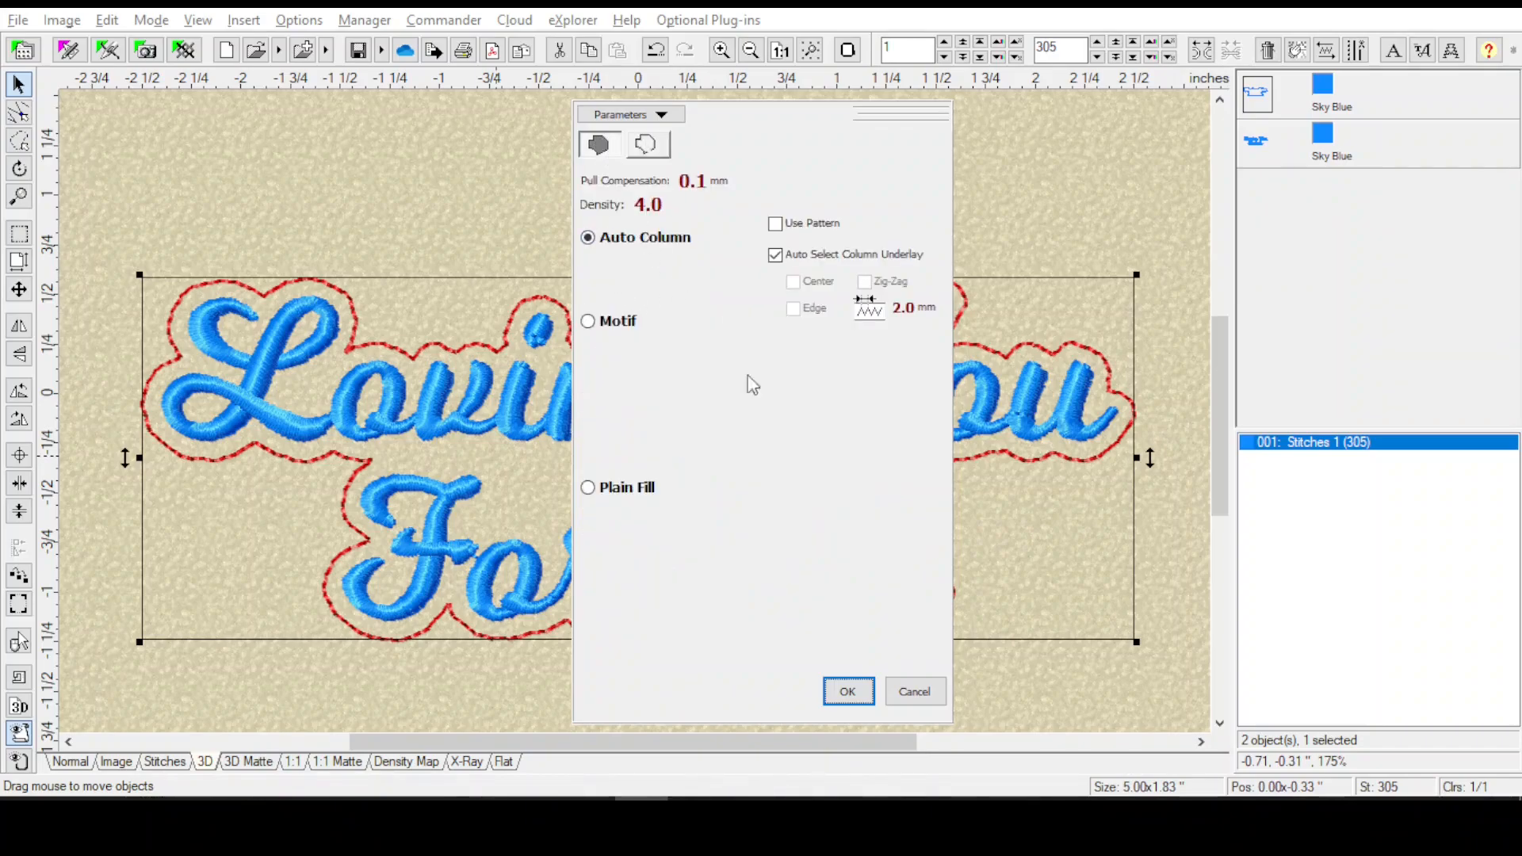
pyautogui.click(609, 489)
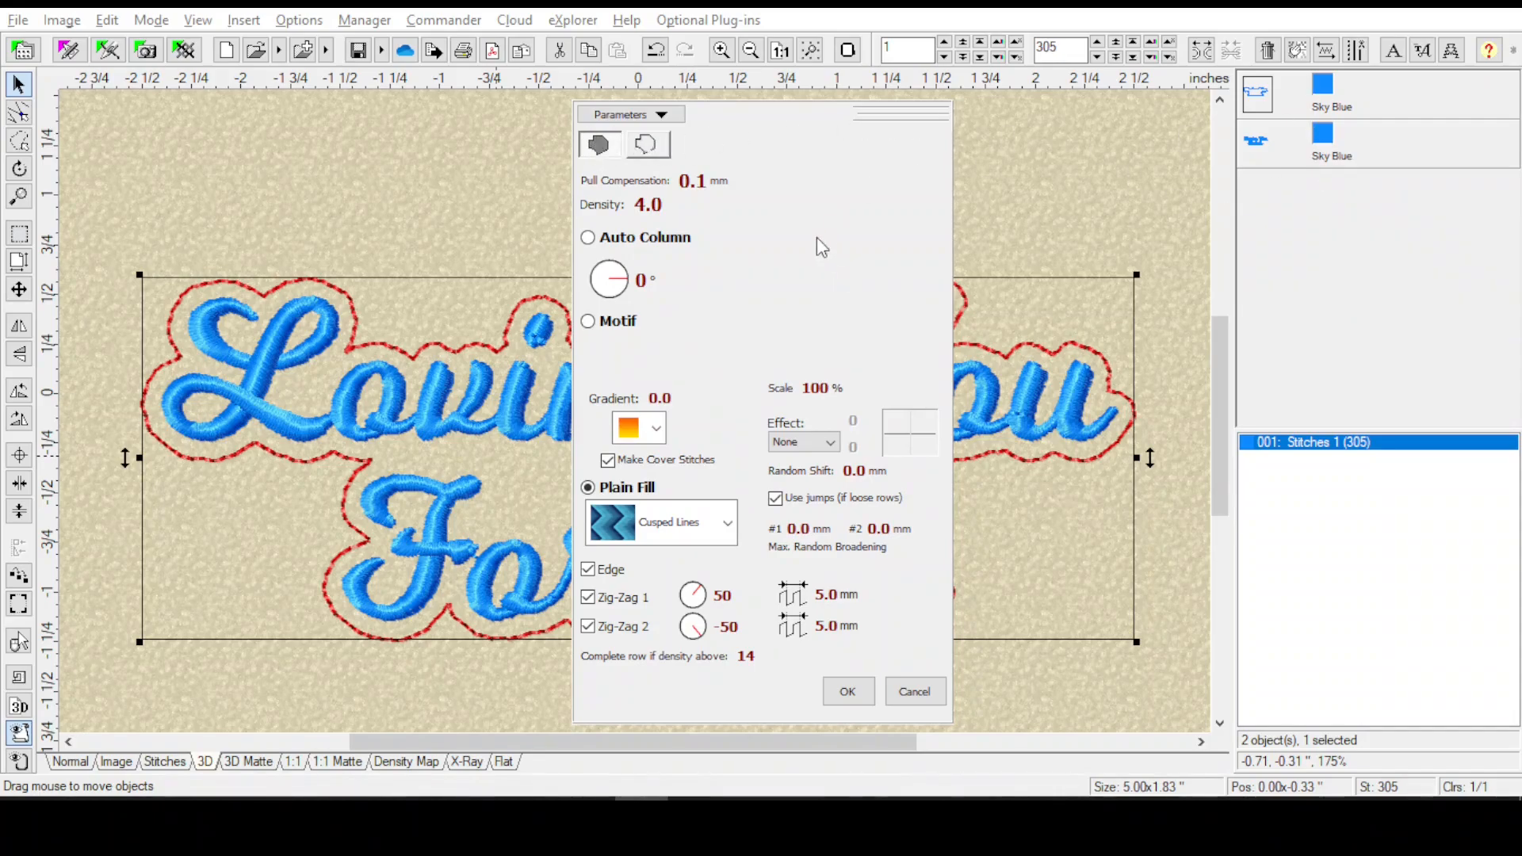
pyautogui.click(652, 149)
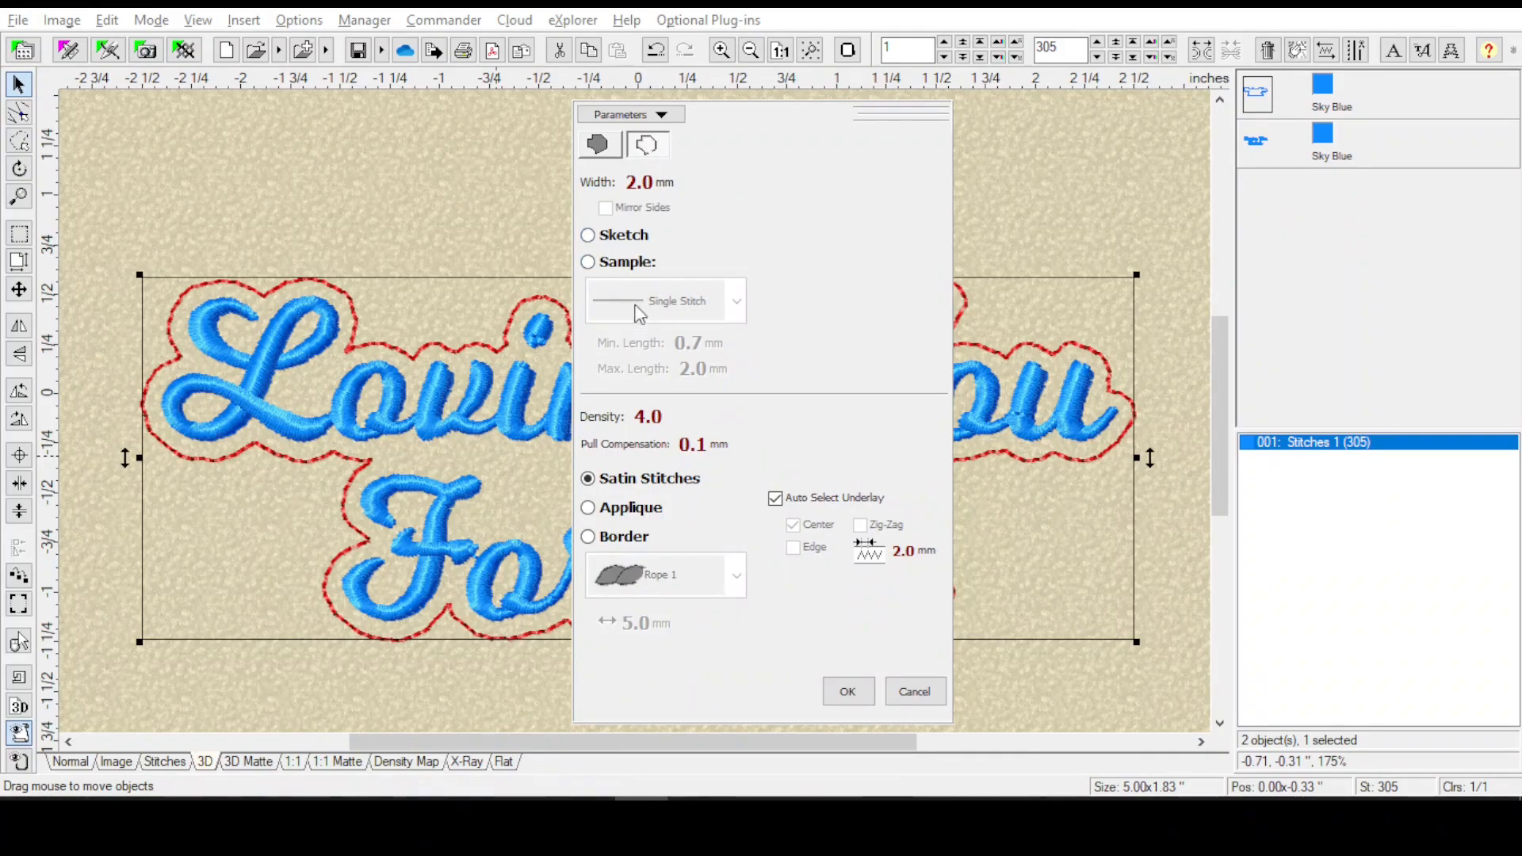
pyautogui.click(587, 262)
pyautogui.click(737, 308)
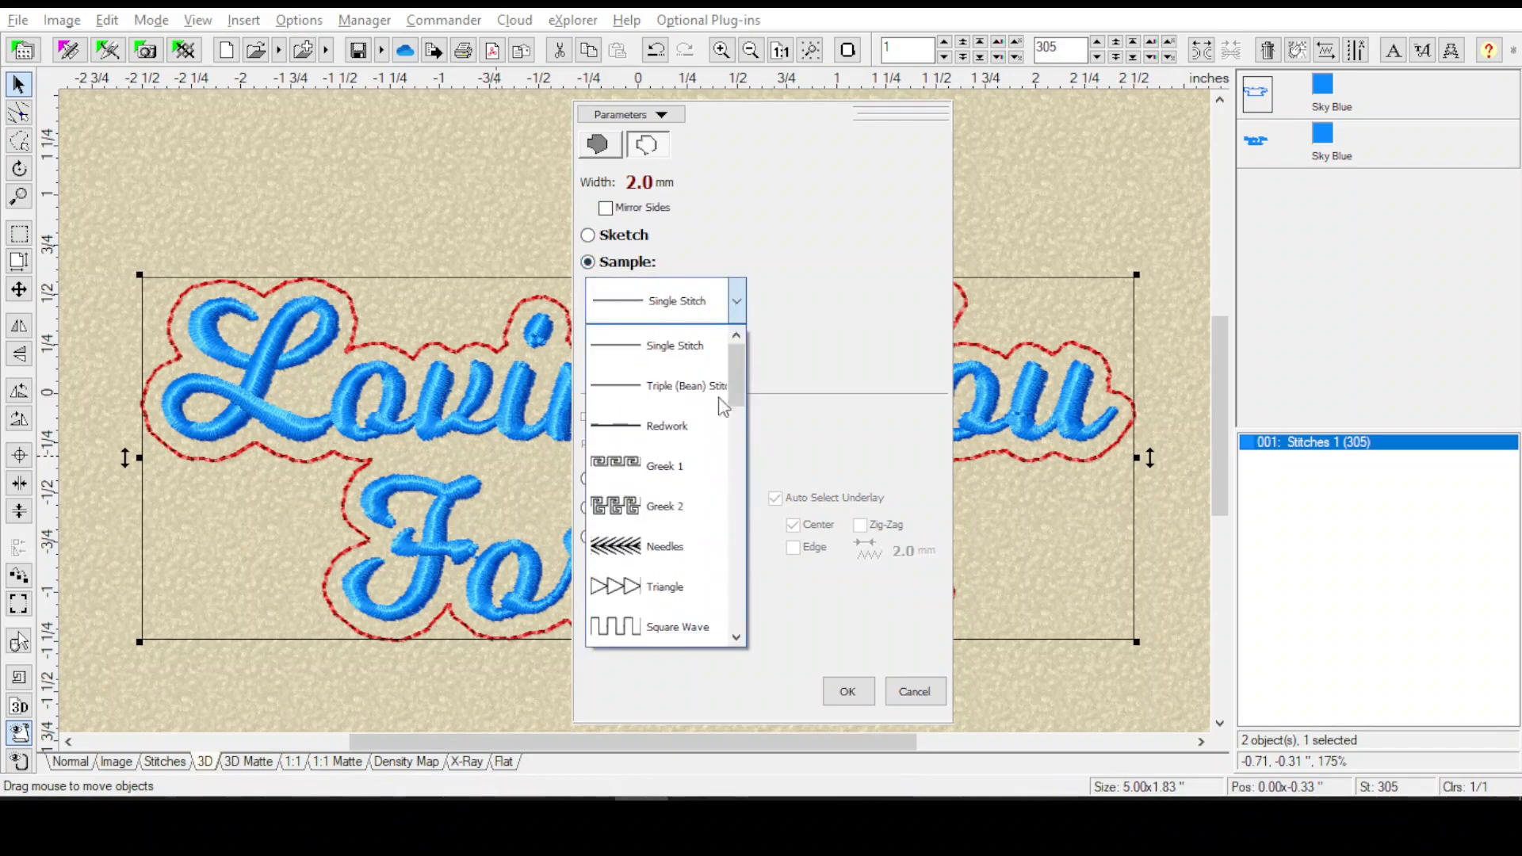
pyautogui.click(752, 208)
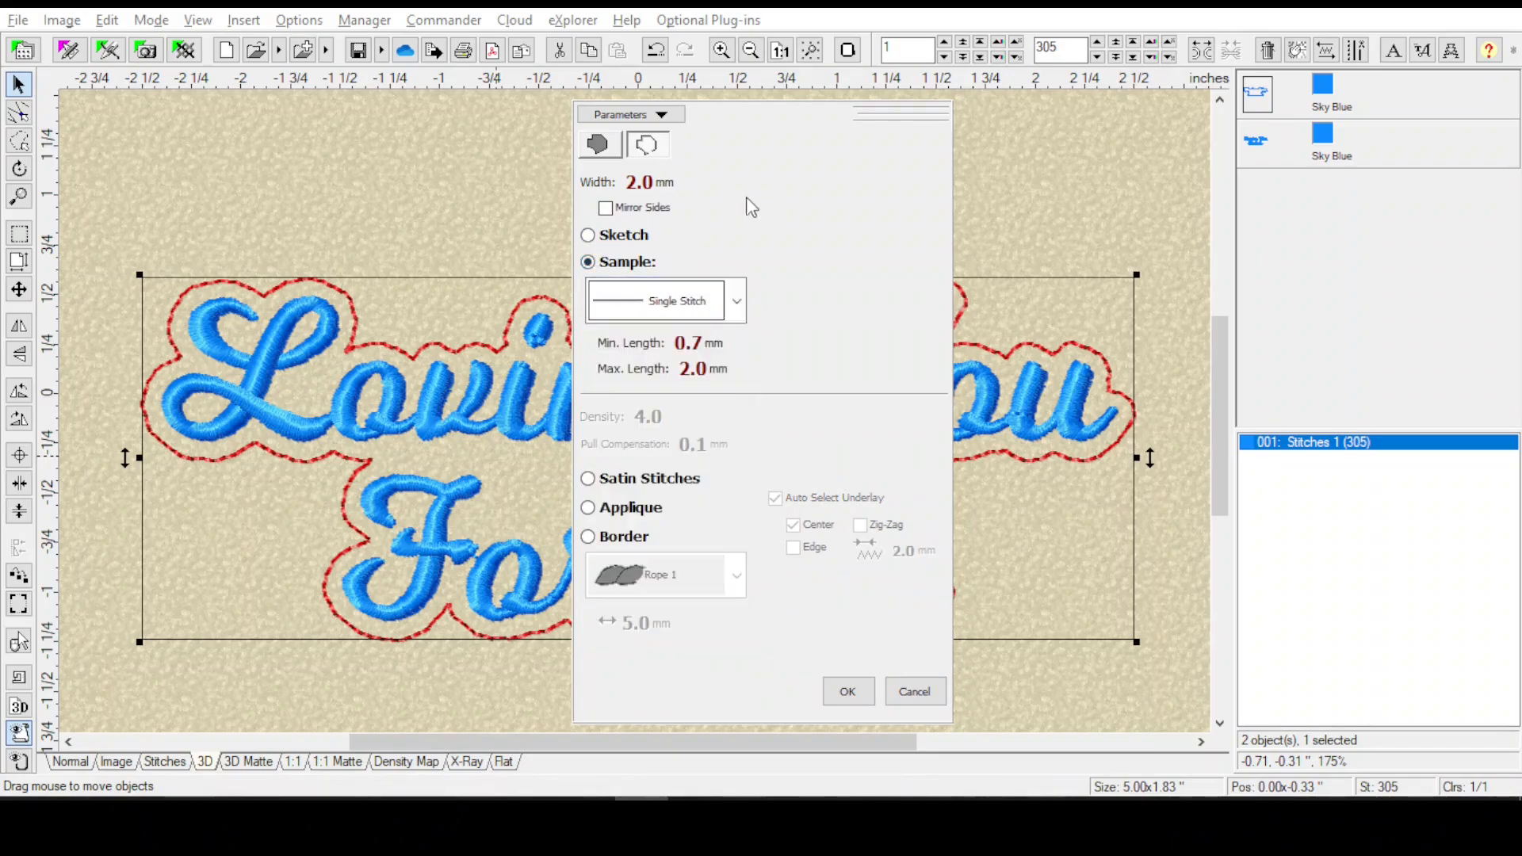
pyautogui.click(588, 479)
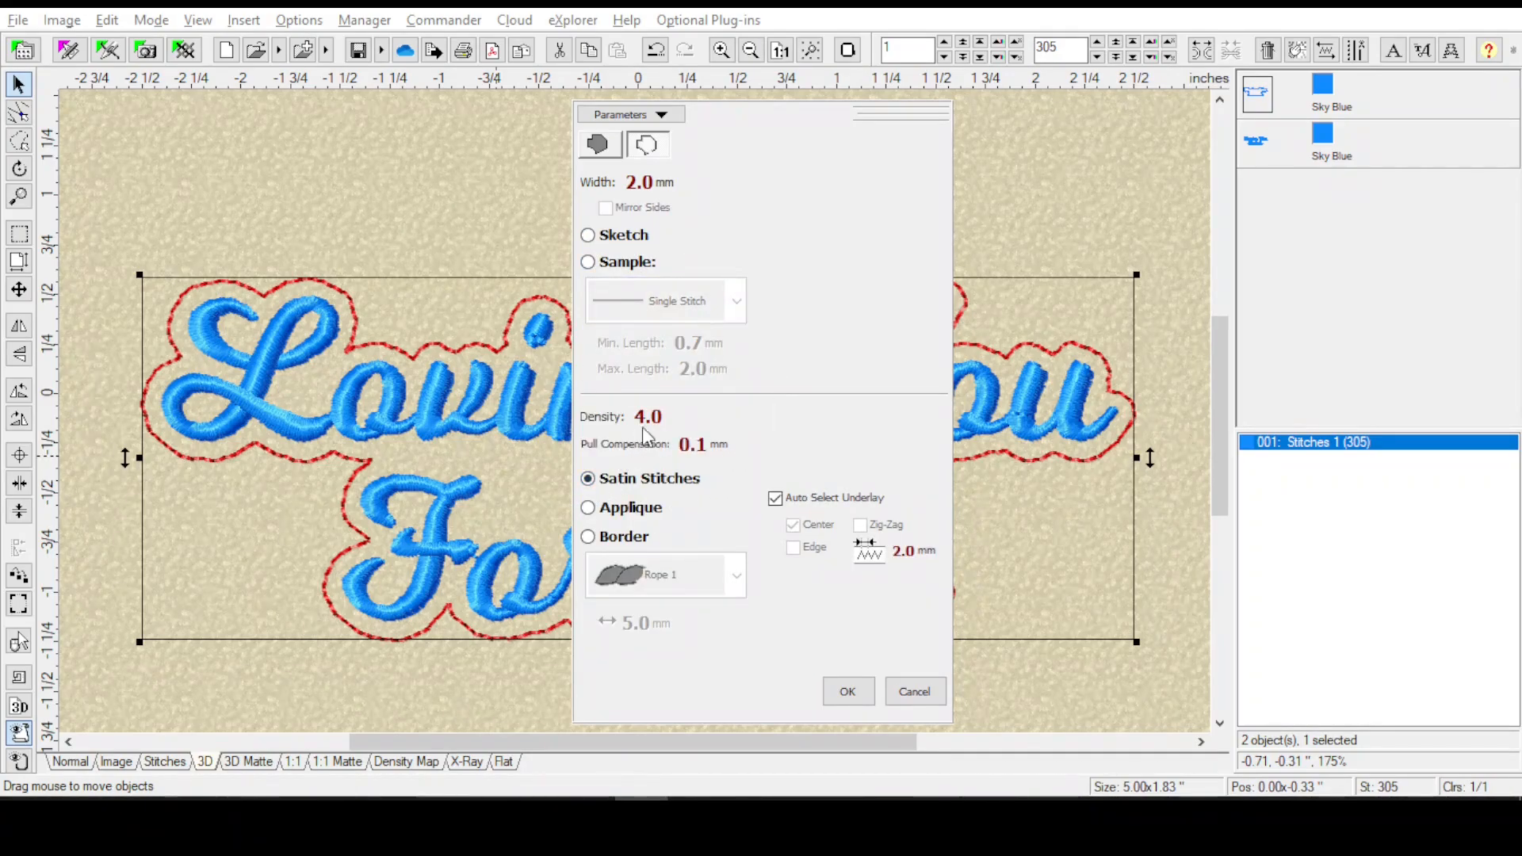
# - Generate the plate with its Cusped Lines fill and a 2.0 mm wide satin-stitch outline
pyautogui.moveTo(657, 421); pyautogui.dragTo(662, 423)
pyautogui.click(849, 693)
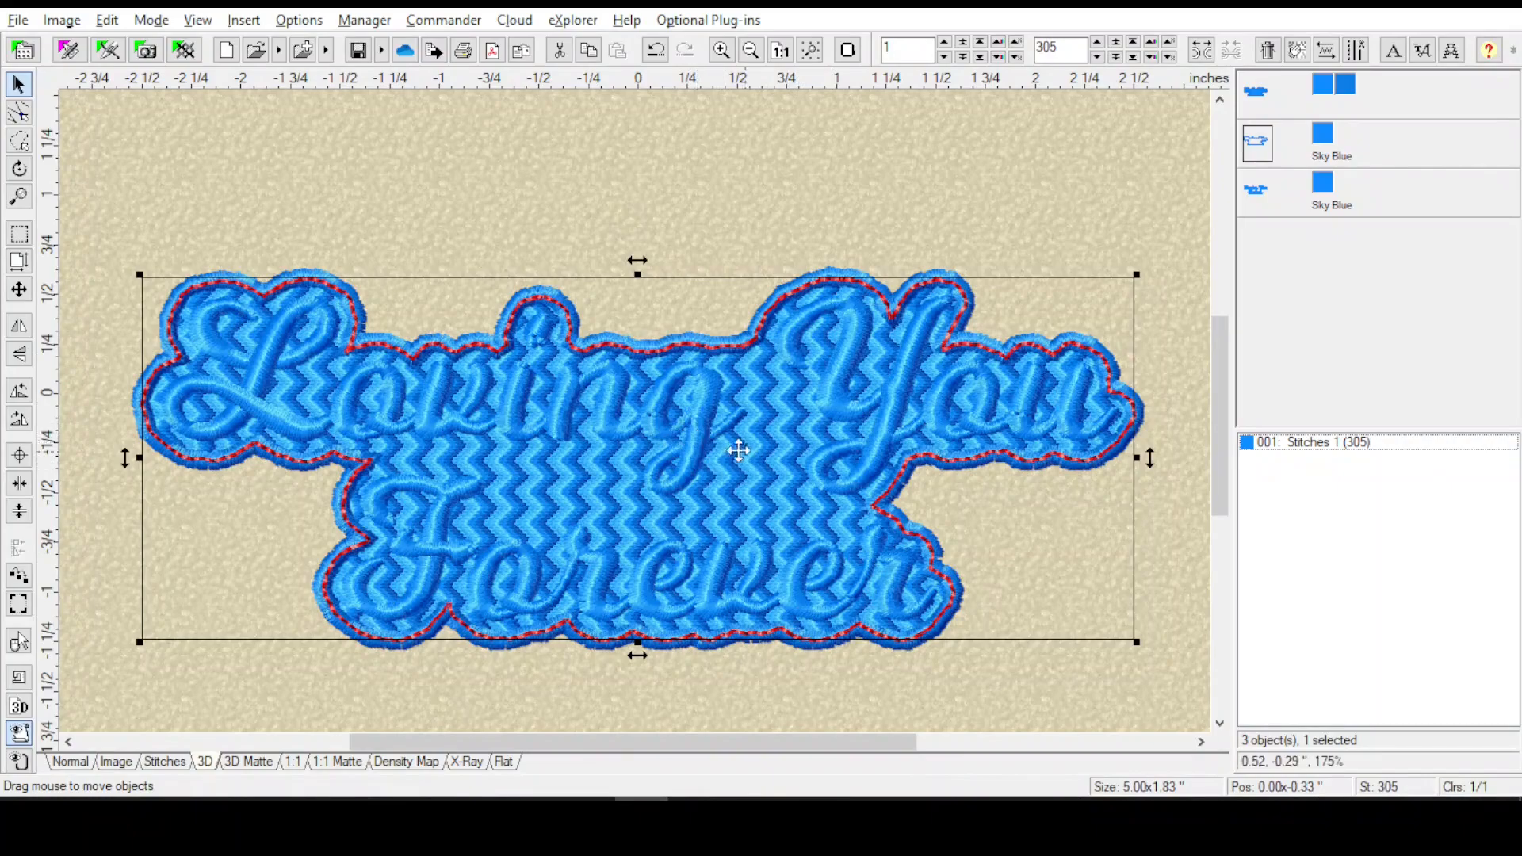
# - Hide the plate's fill colour and examine the fill and satin border stitch groups separately
pyautogui.click(1322, 87)
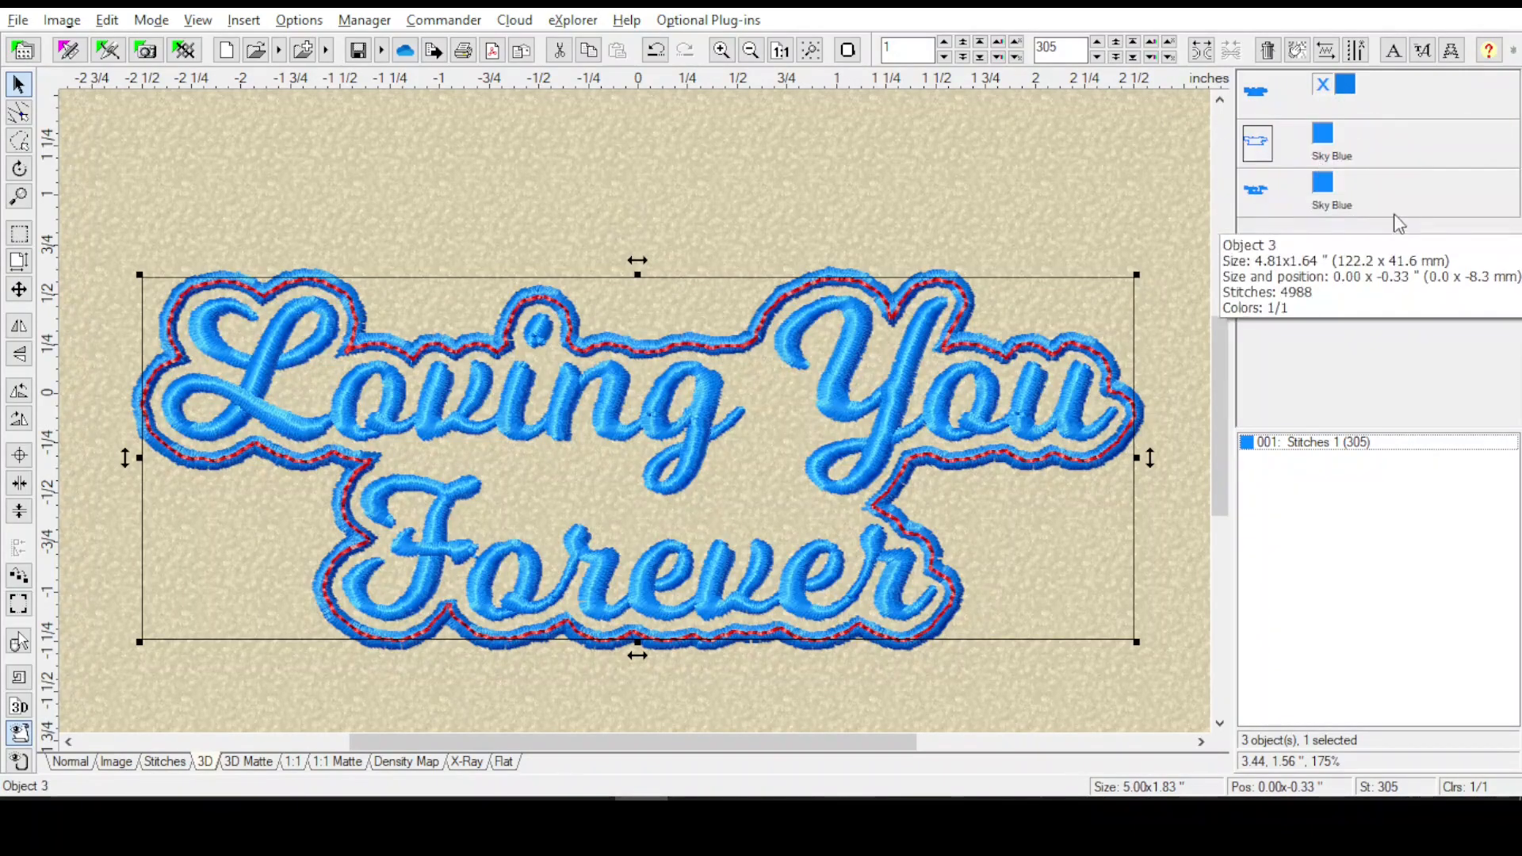
pyautogui.doubleClick(1251, 90)
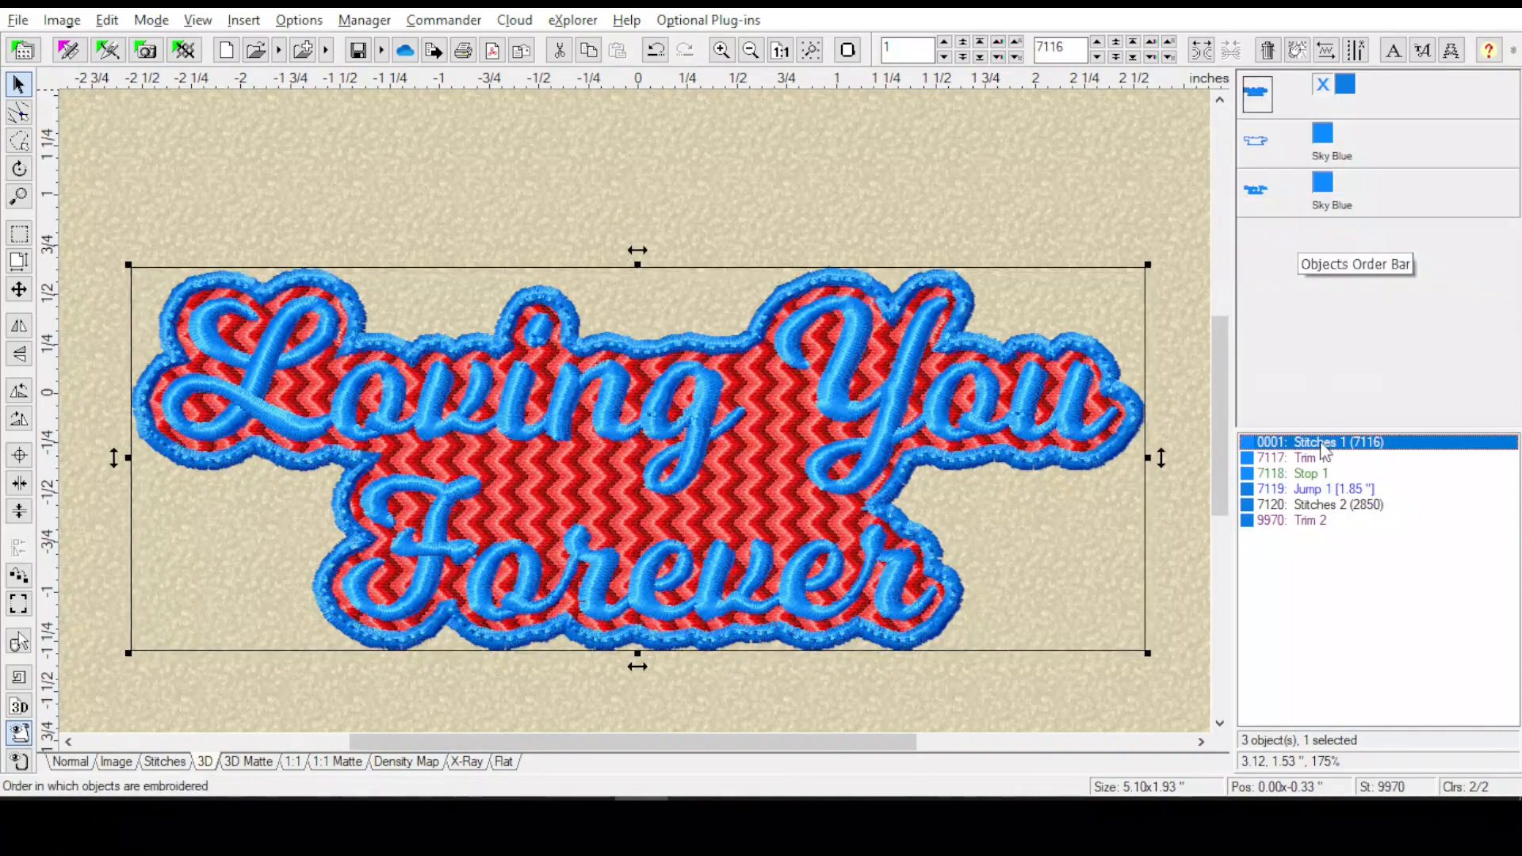
pyautogui.click(1352, 507)
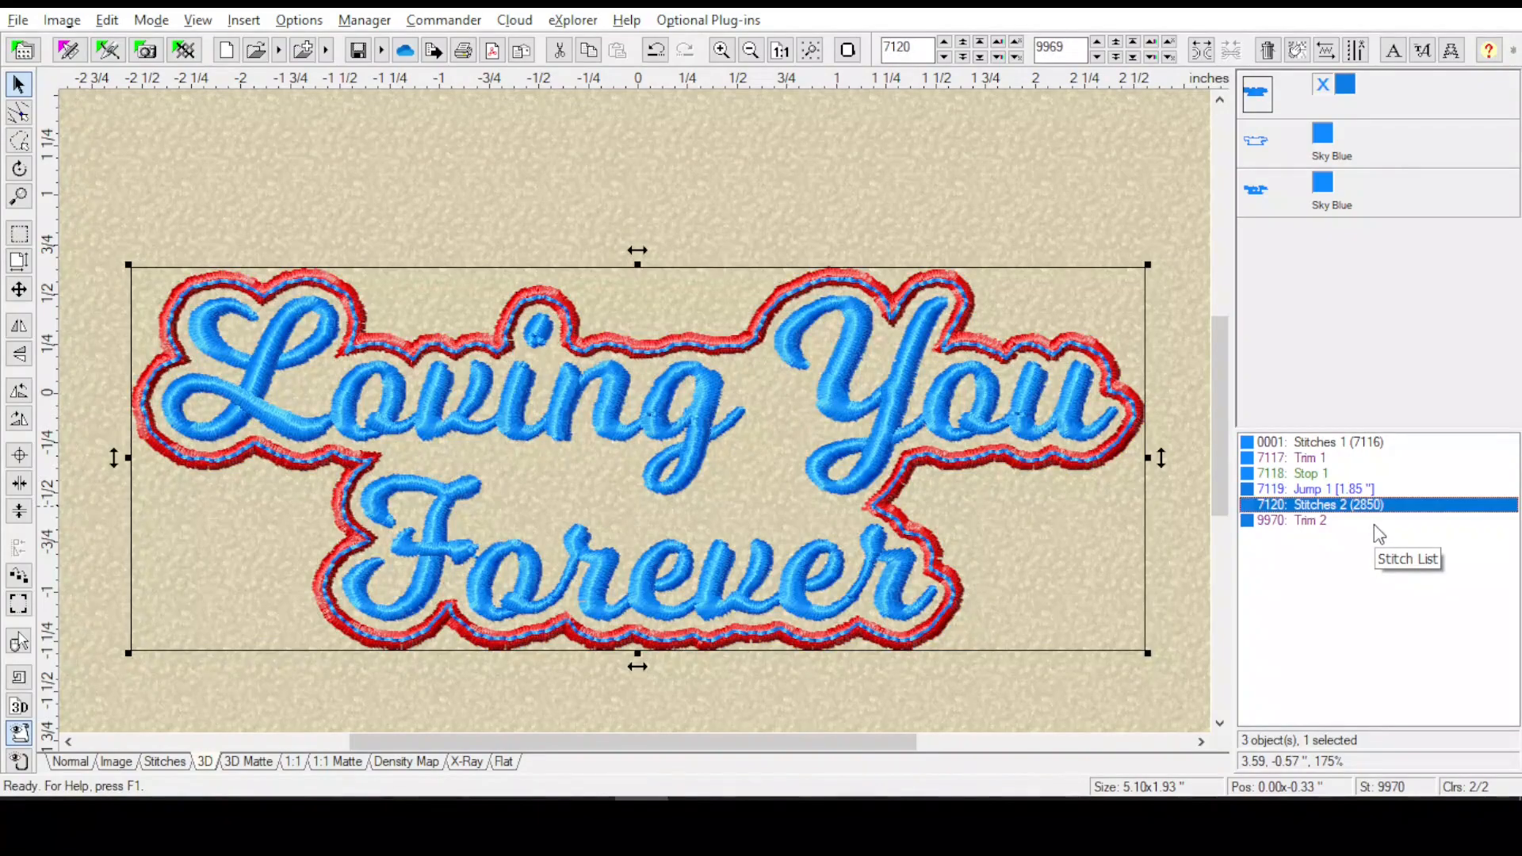
pyautogui.click(1352, 446)
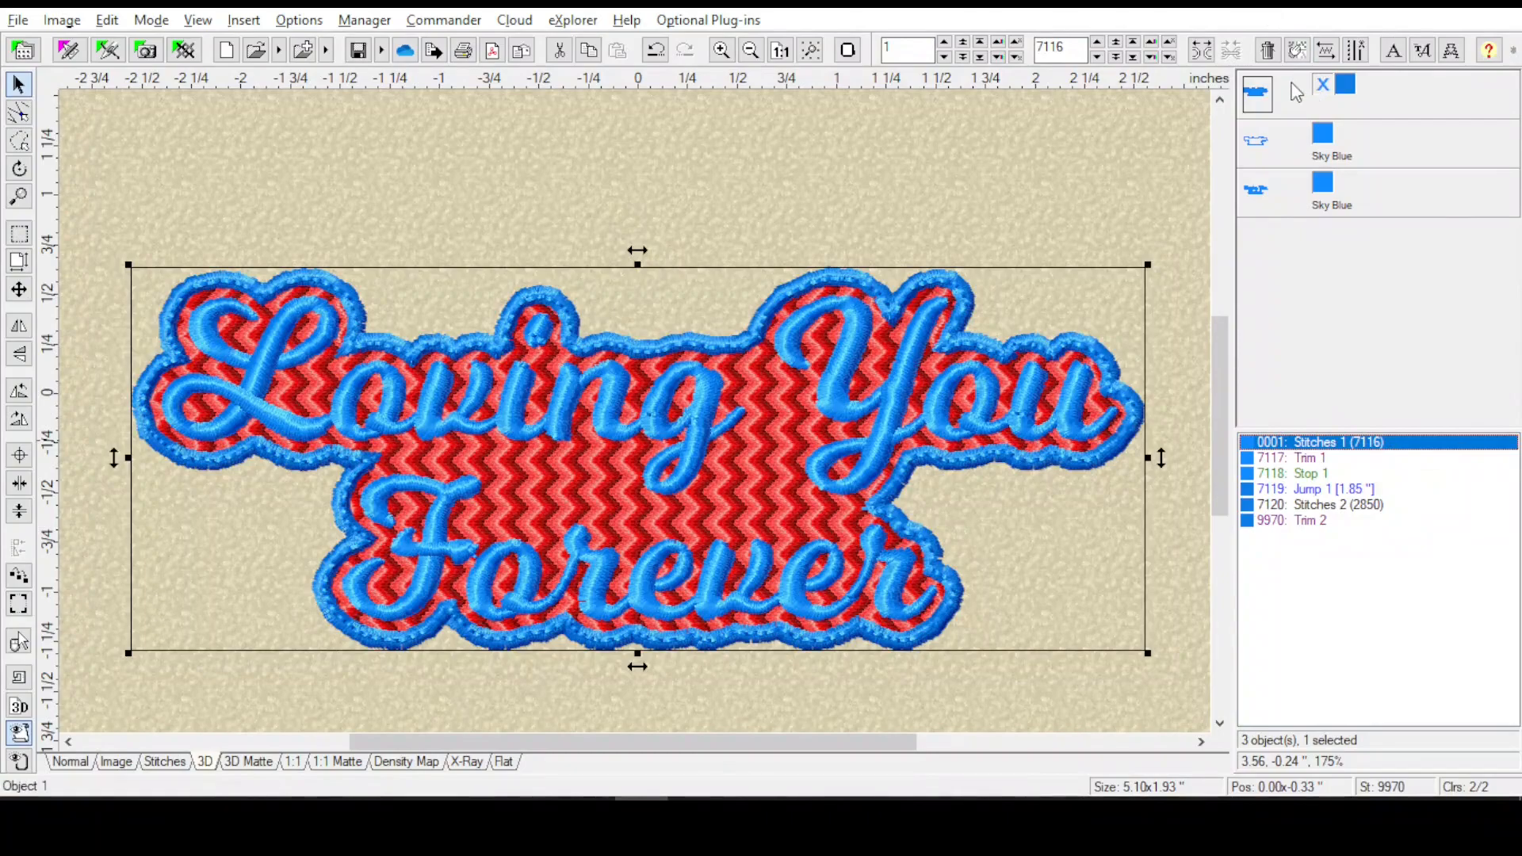
# - Delete the plate's fill colour and the running-stitch outline lying inside the satin border
pyautogui.rightClick(1326, 91)
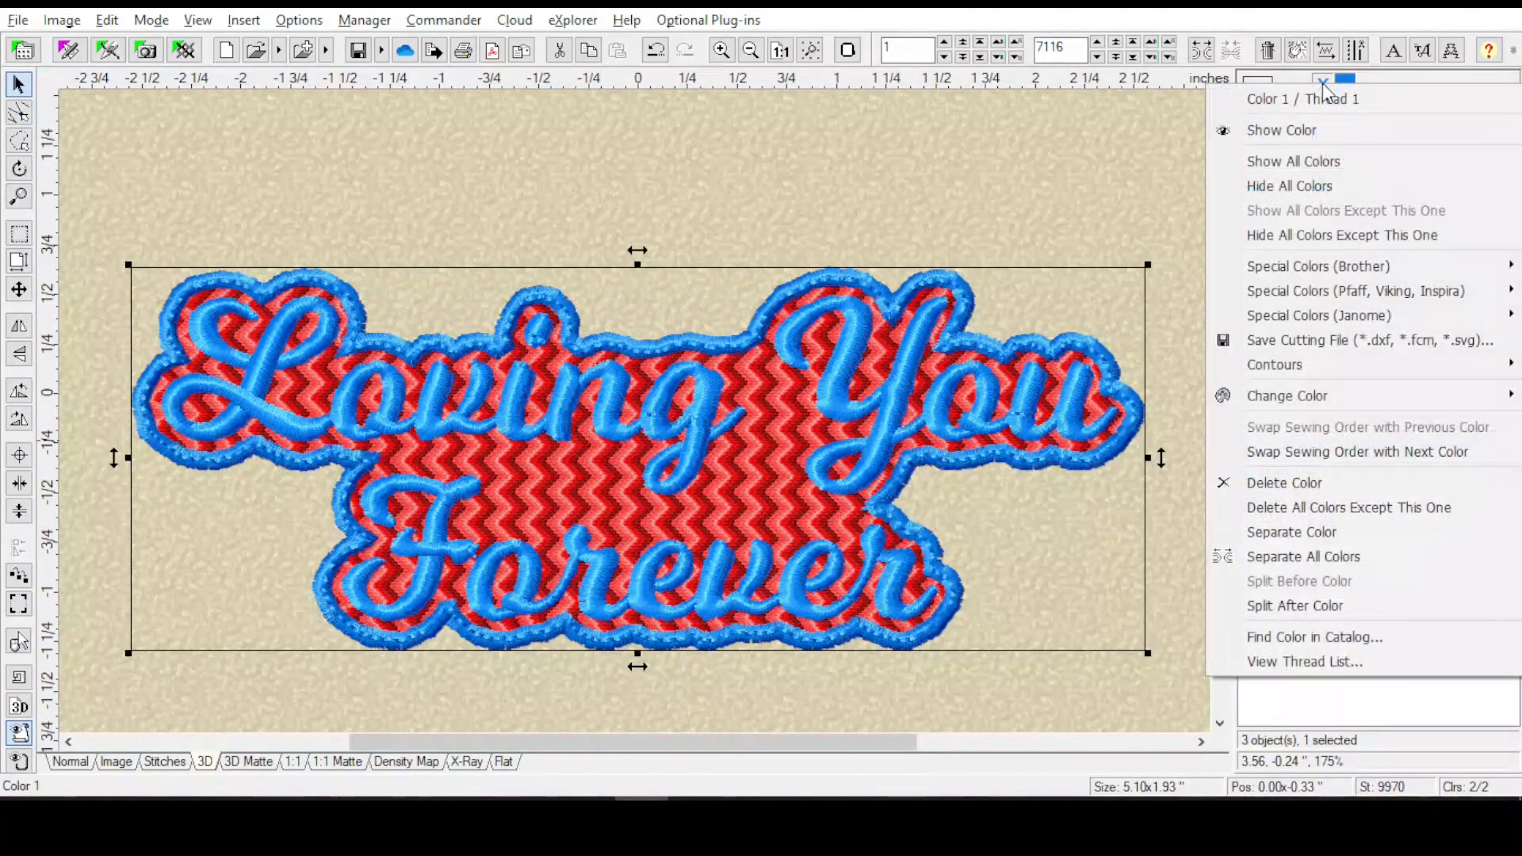
pyautogui.click(1301, 483)
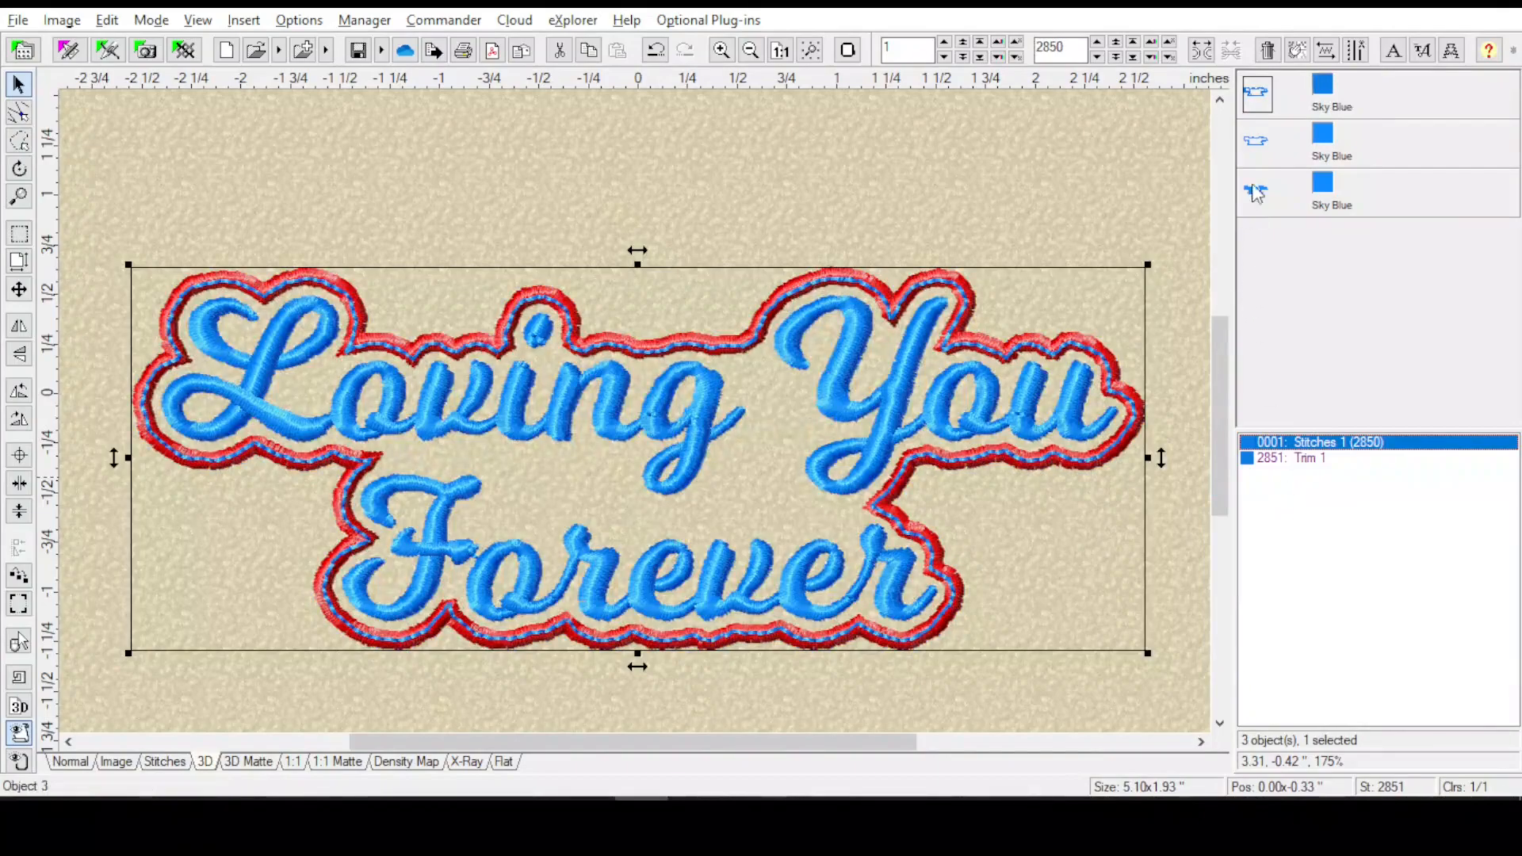
pyautogui.click(1258, 150)
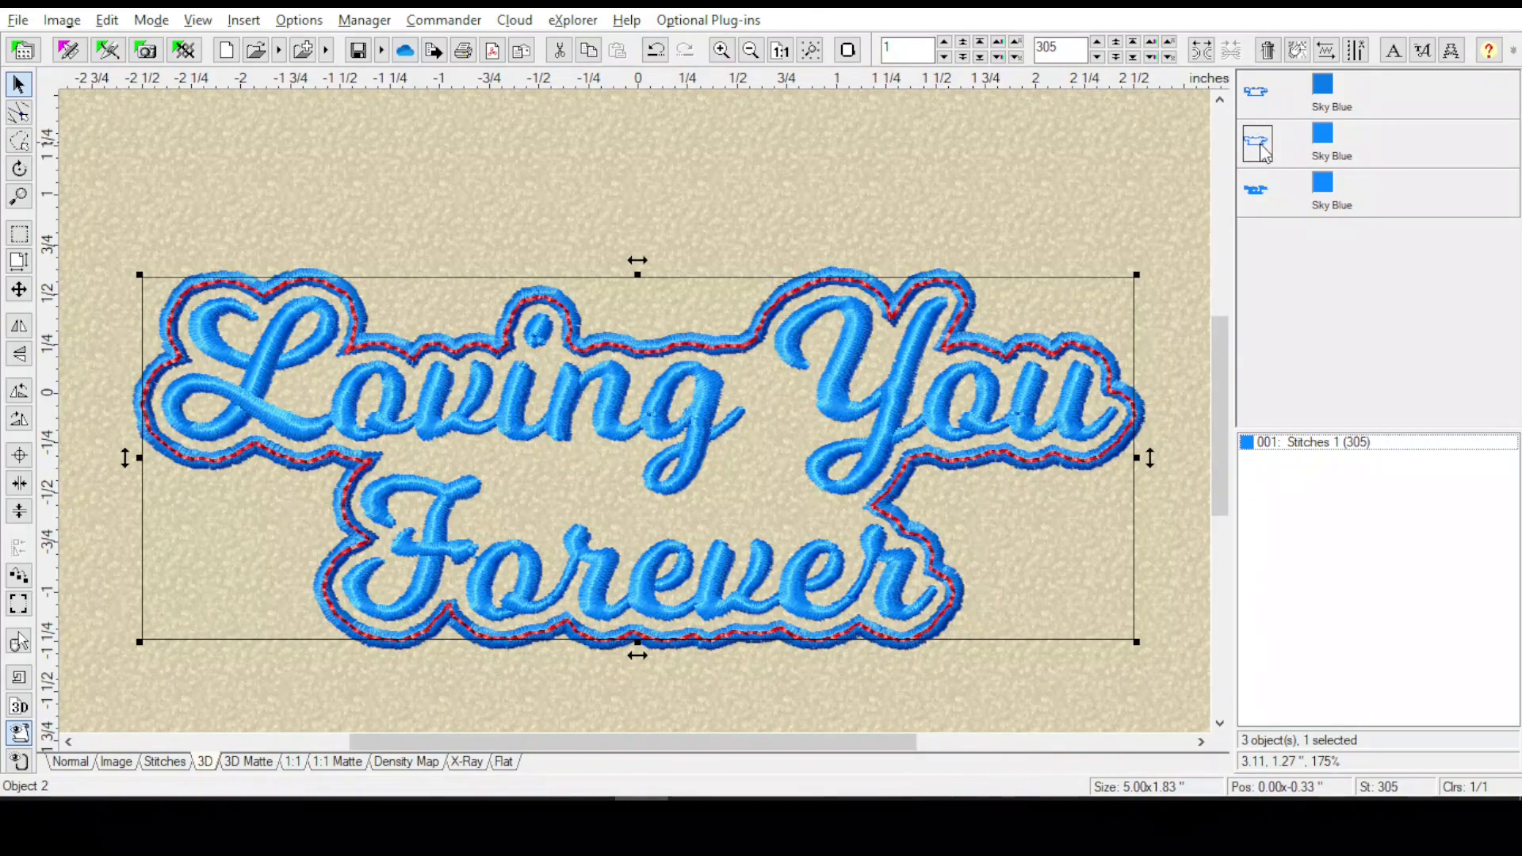
pyautogui.click(1268, 53)
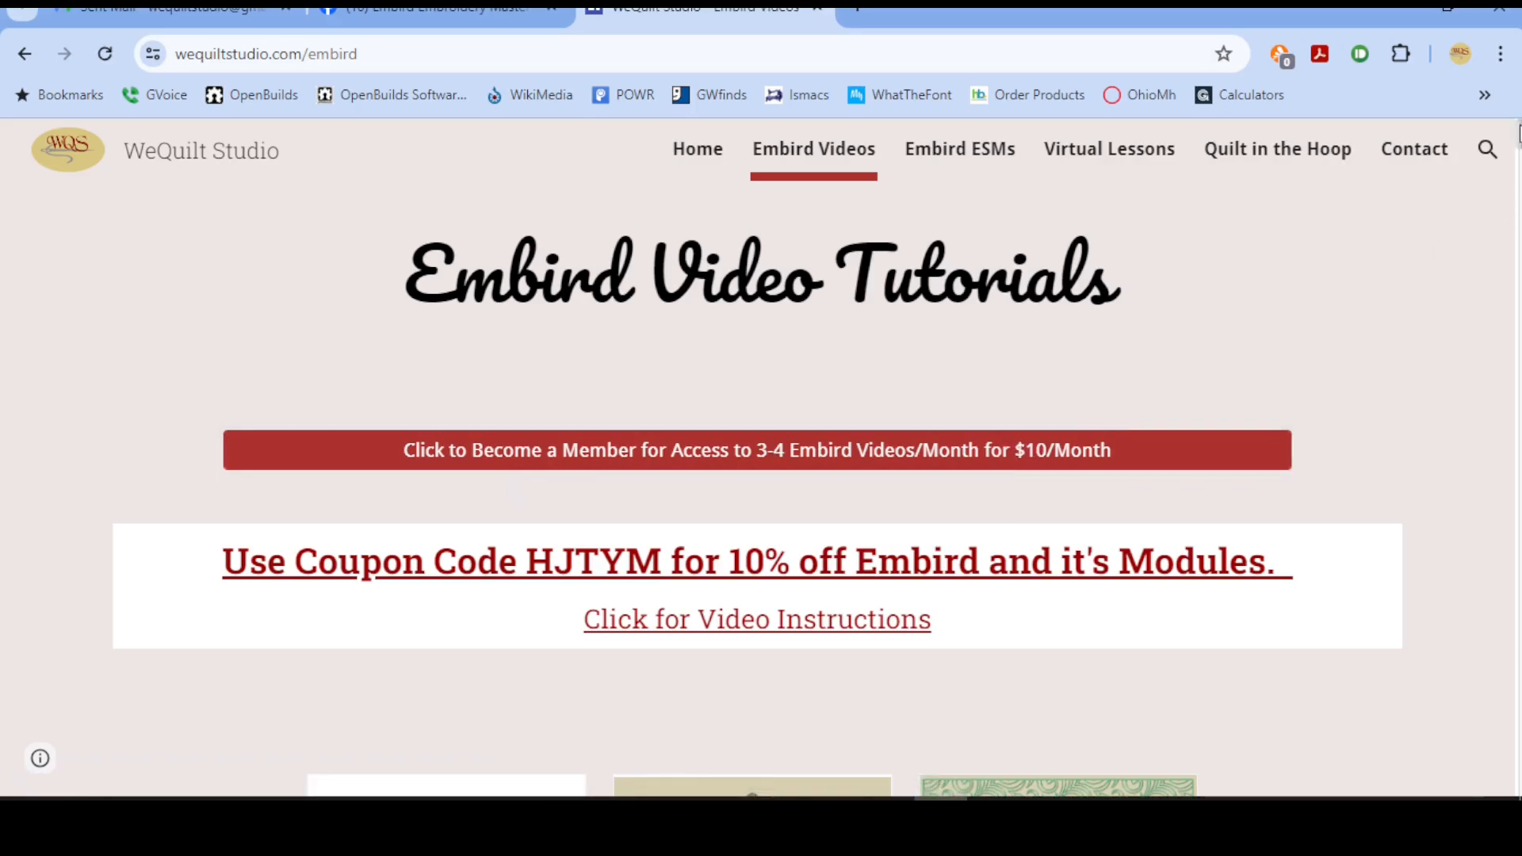
# - Switch to the browser and look through the Embird video tutorials on the WeQuilt Studio page
pyautogui.scroll(-10, 1519, 141)
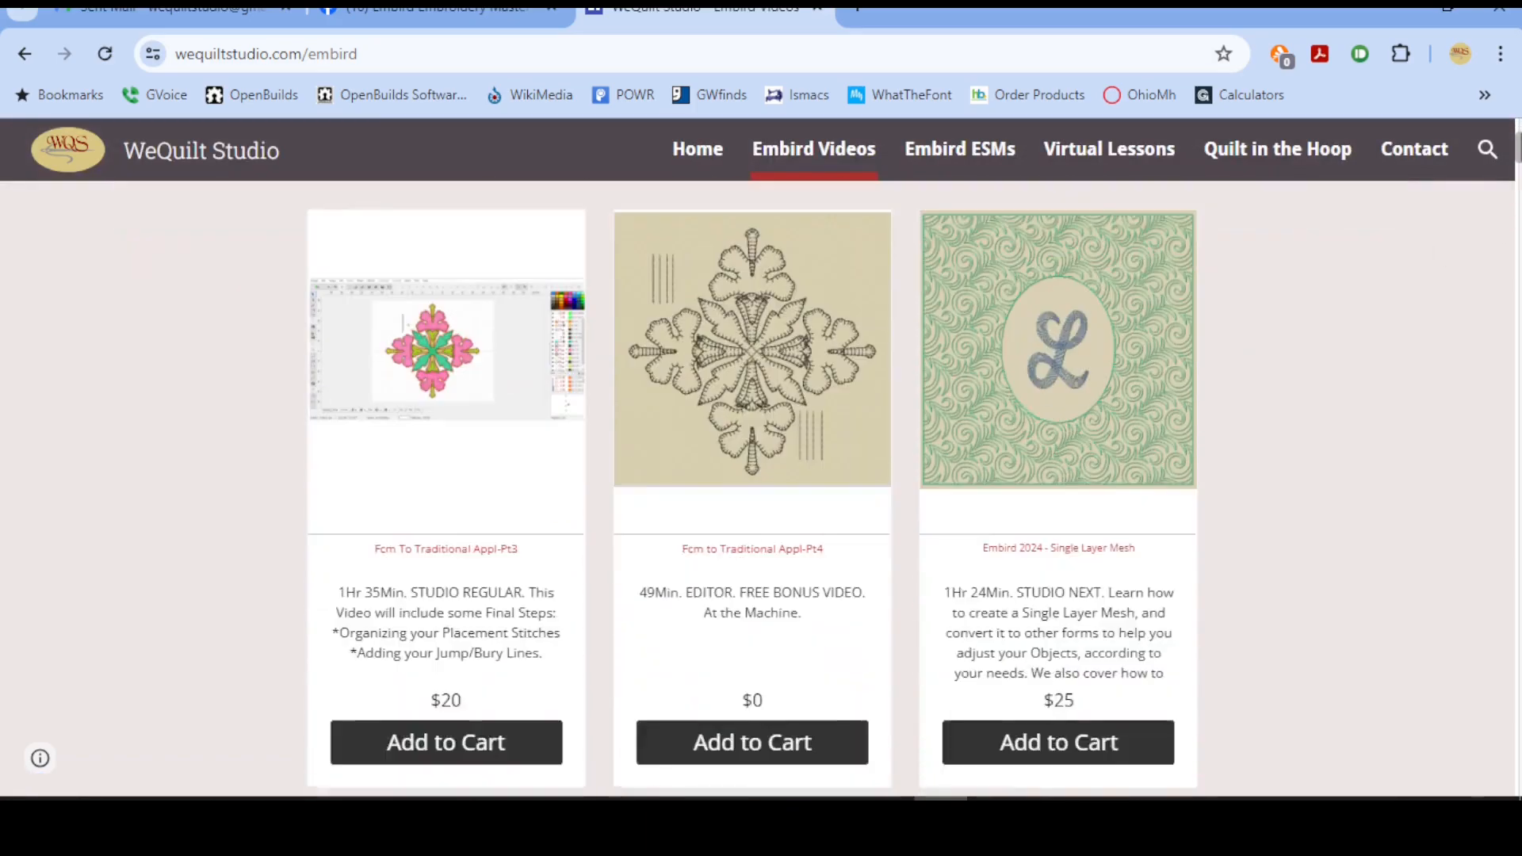
pyautogui.moveTo(1519, 151); pyautogui.dragTo(1519, 155)
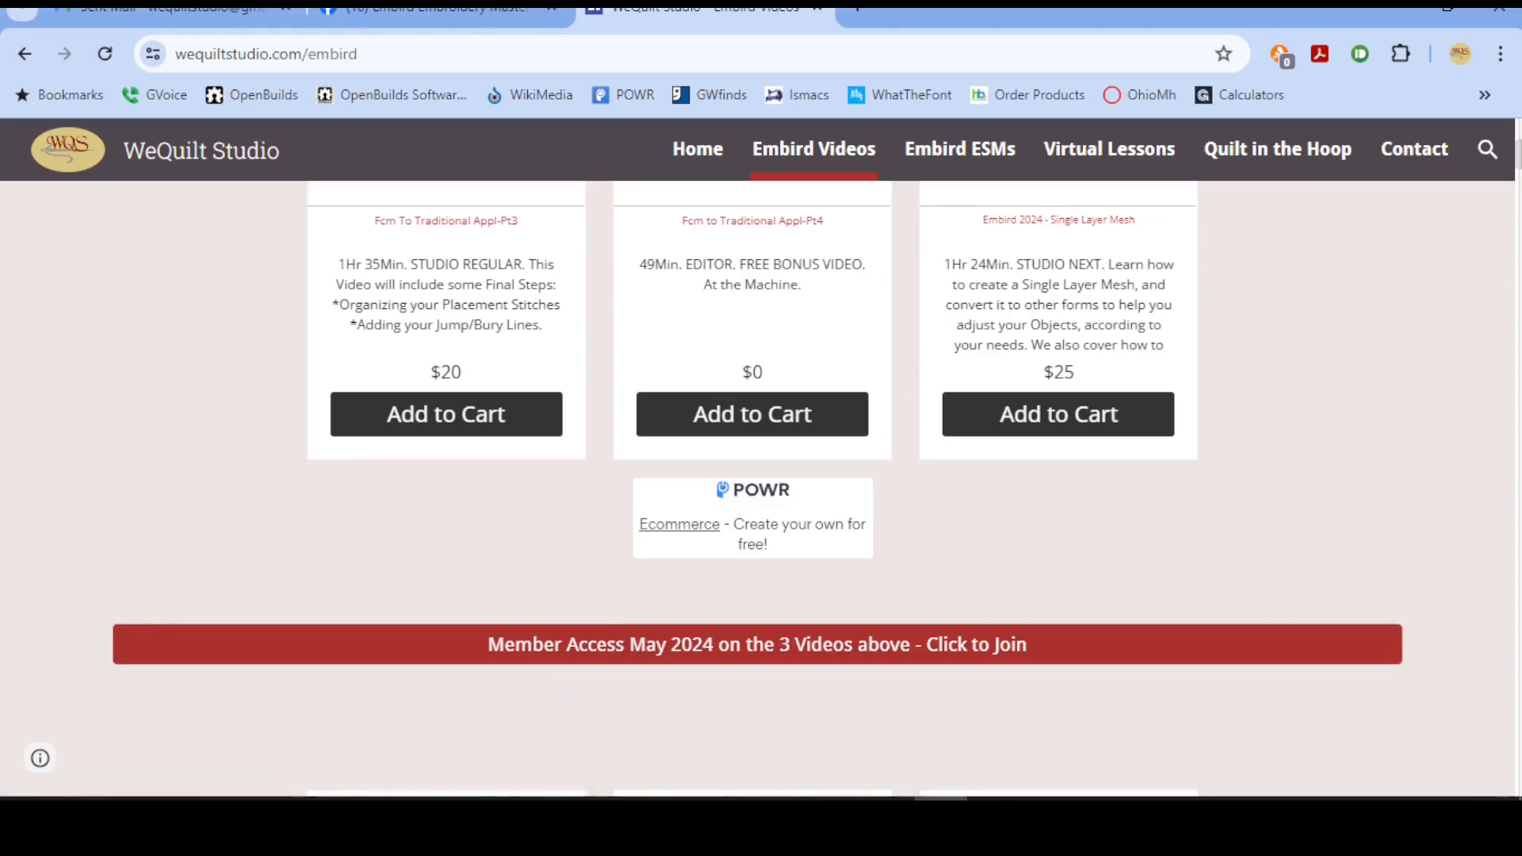
pyautogui.scroll(5, 1518, 155)
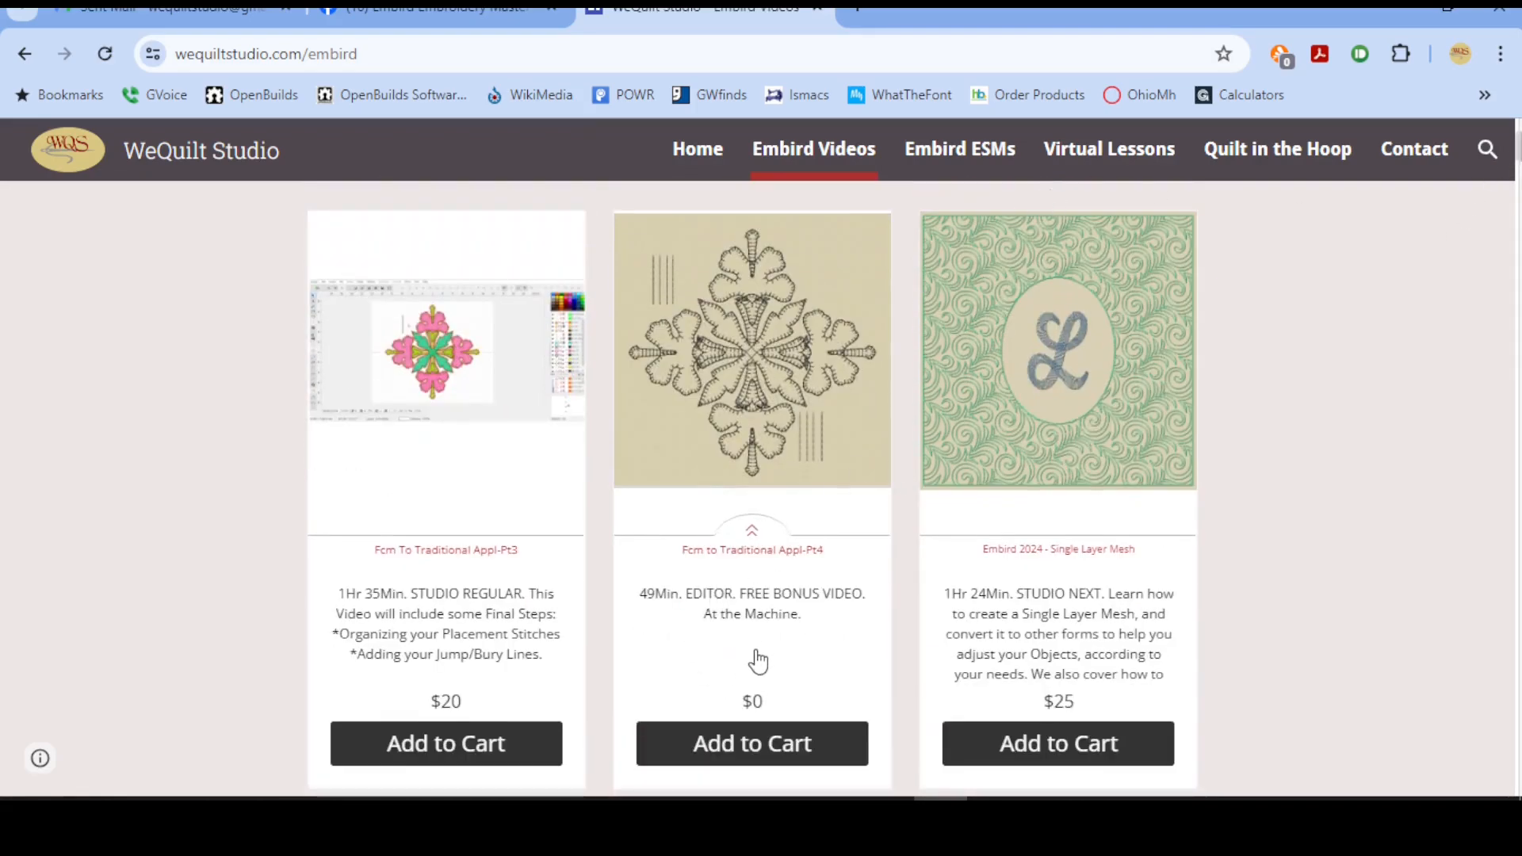
pyautogui.scroll(-6, 1518, 155)
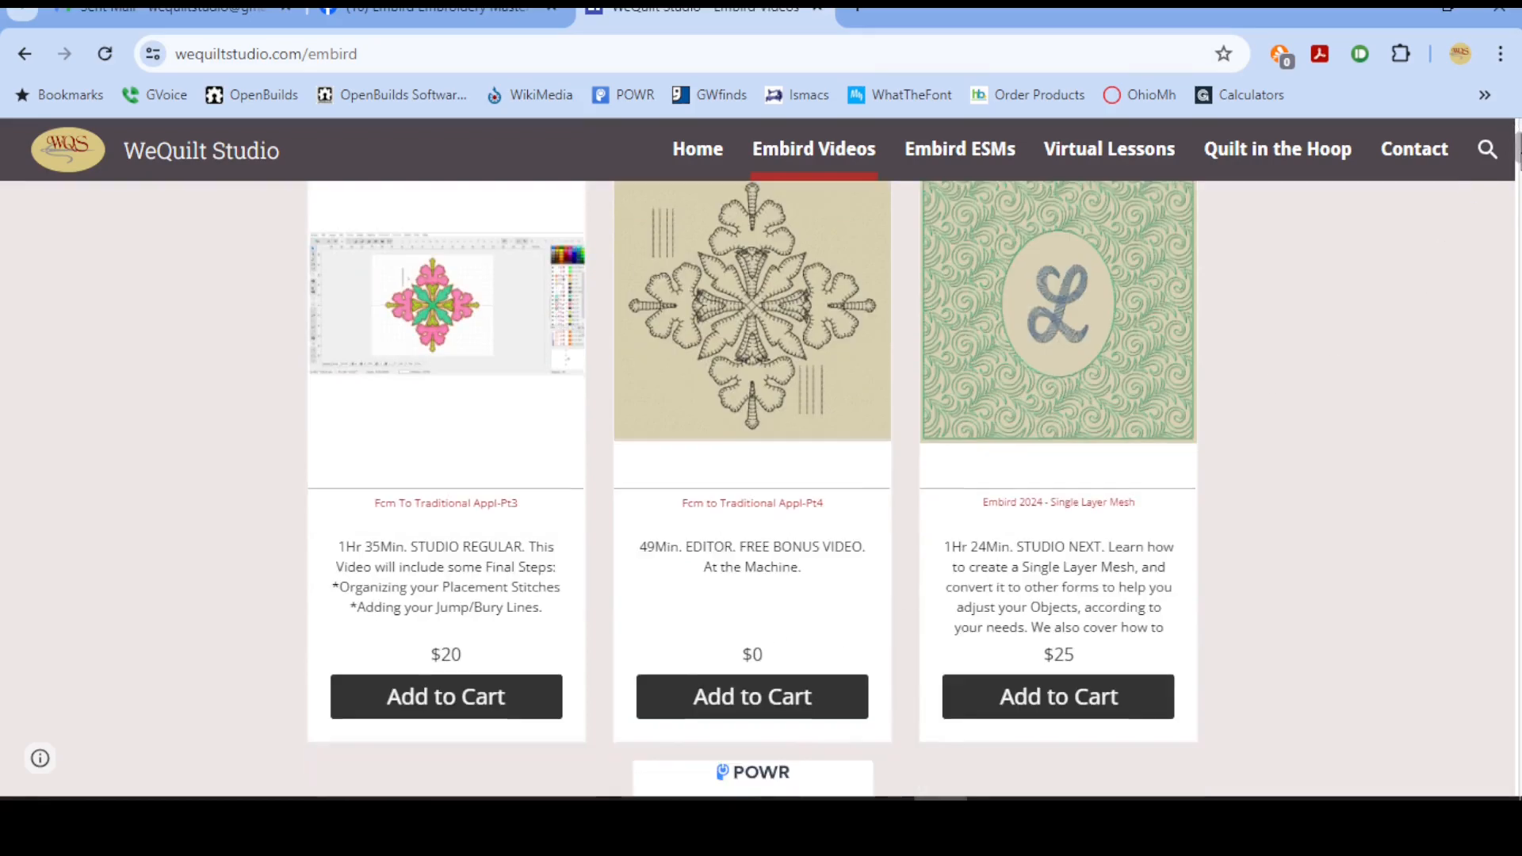
pyautogui.scroll(-4, 753, 490)
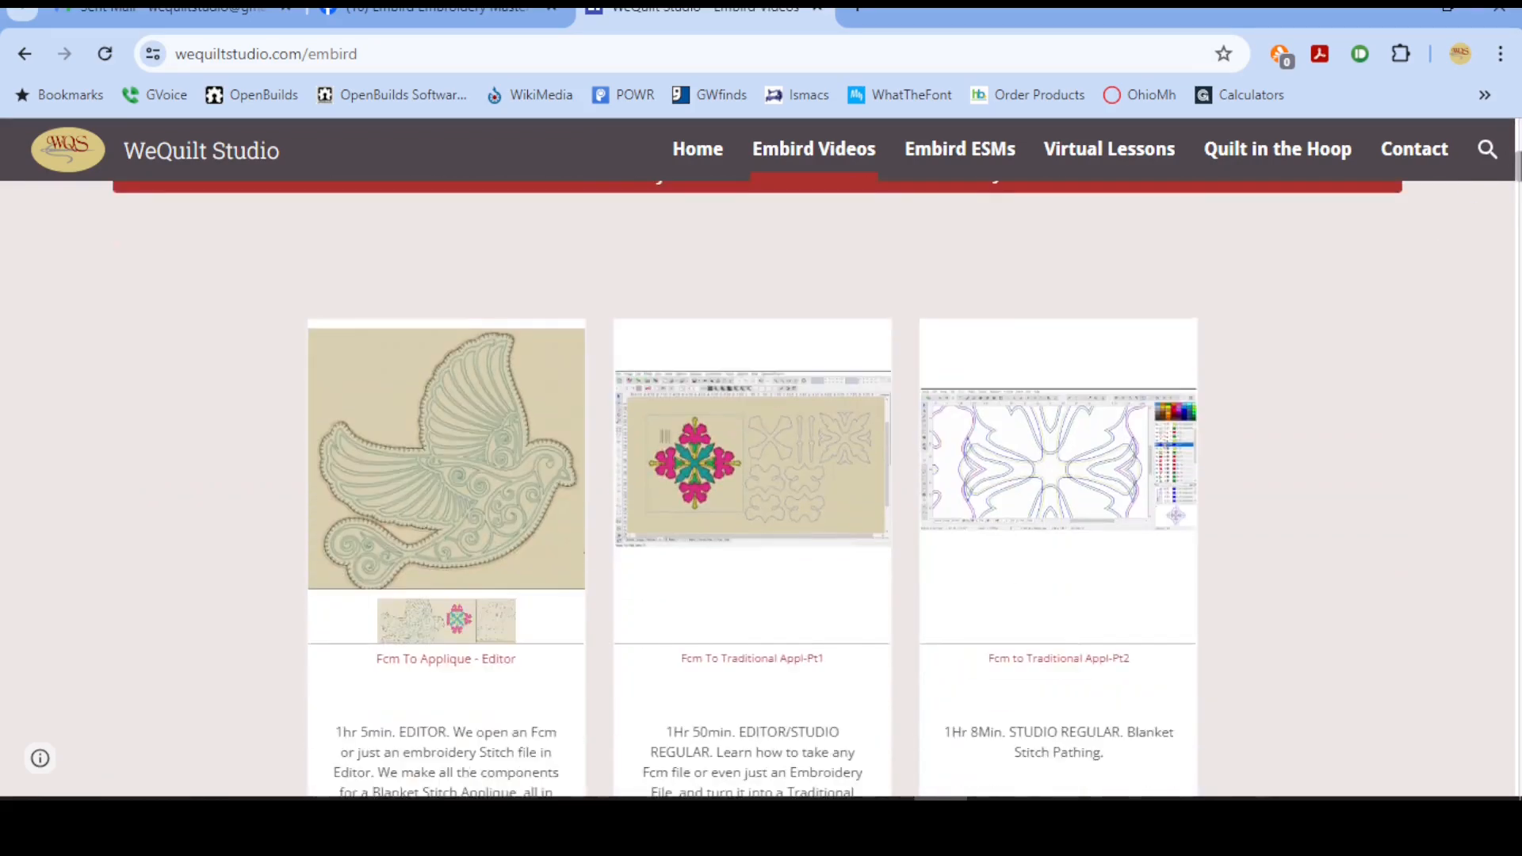
pyautogui.scroll(-3, 753, 490)
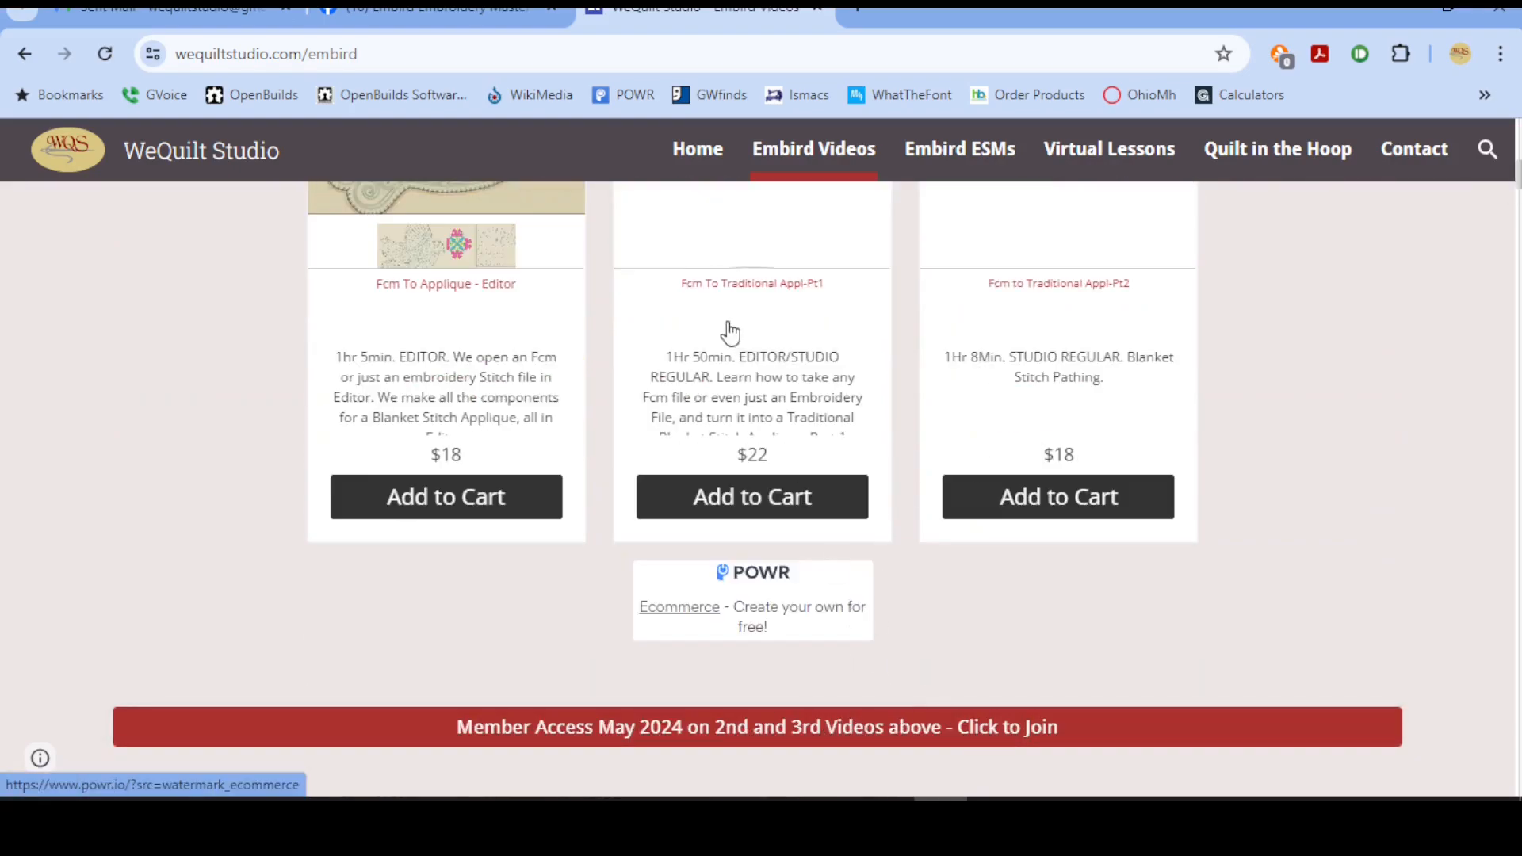
pyautogui.moveTo(1519, 179); pyautogui.dragTo(1519, 157)
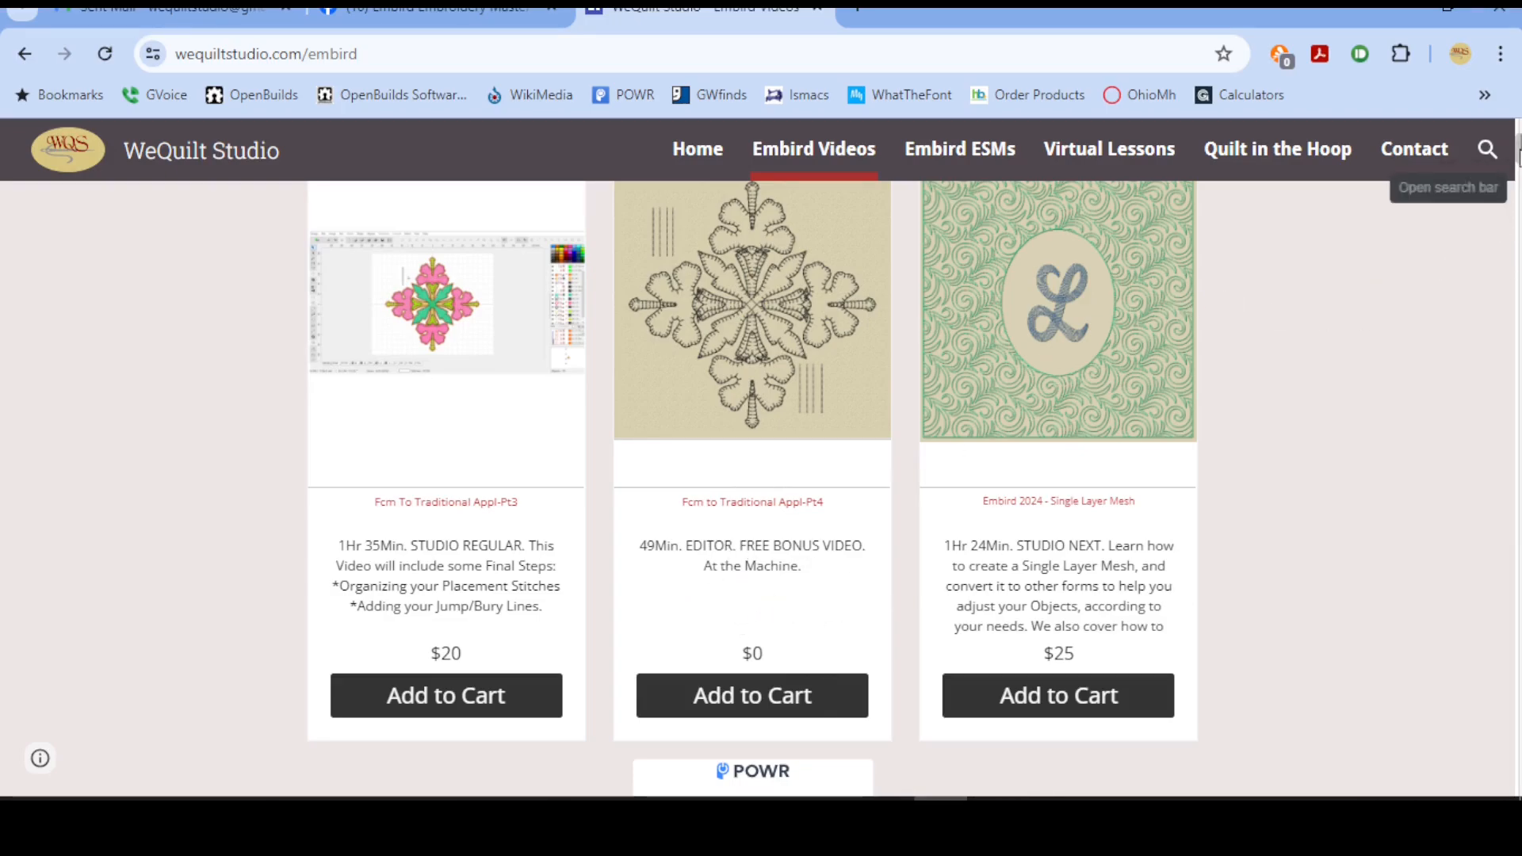
pyautogui.scroll(3, 1514, 149)
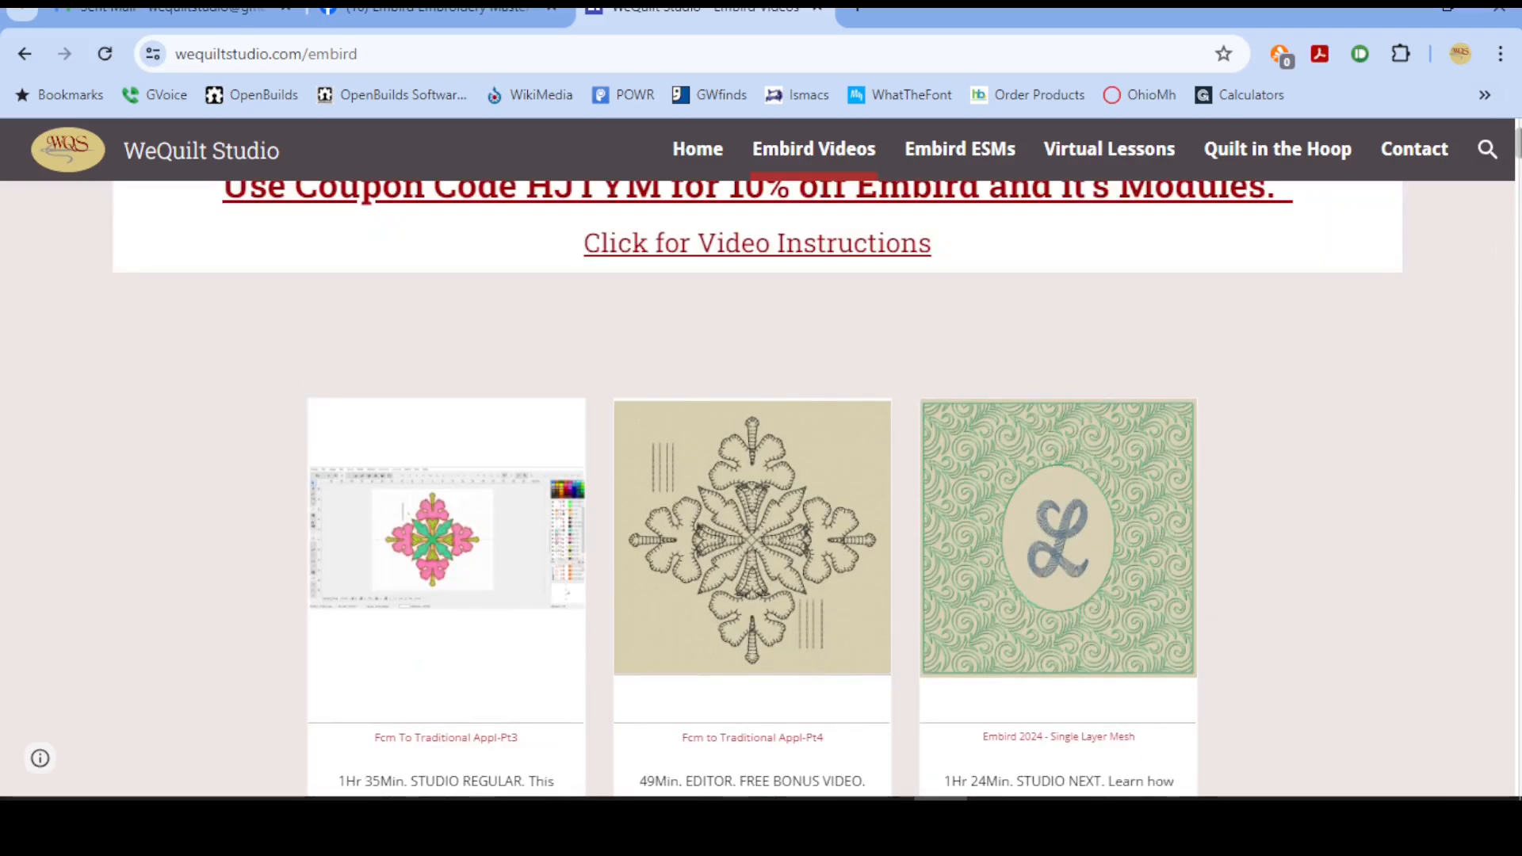
pyautogui.scroll(5, 1269, 380)
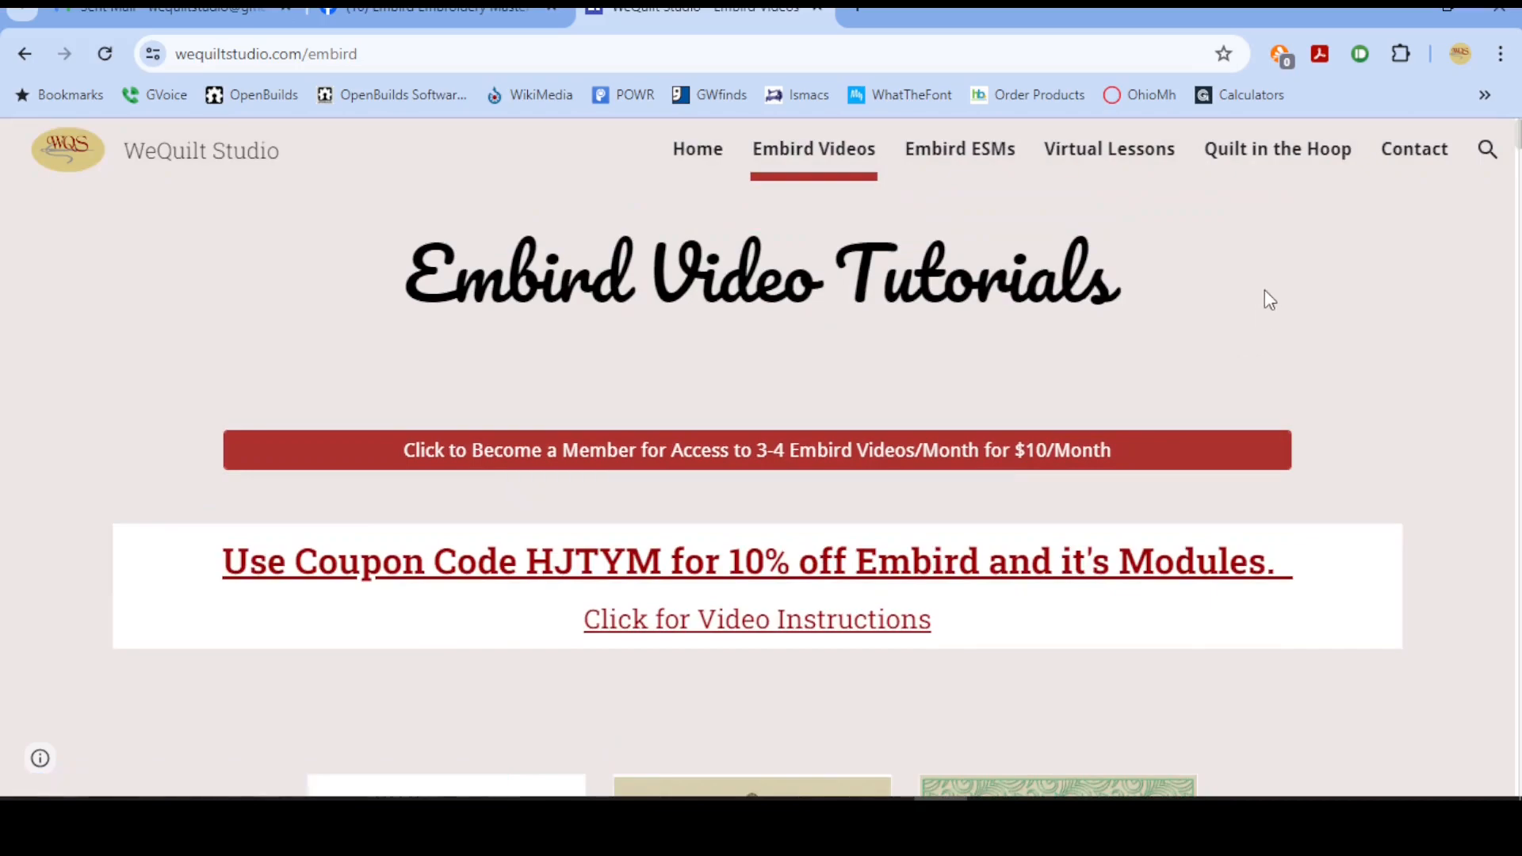